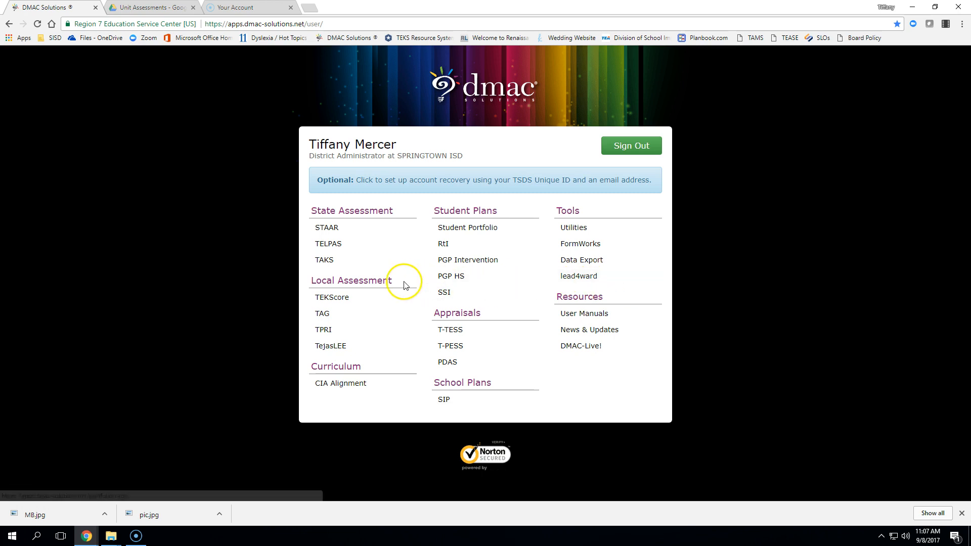
- Open the list of tests in TAG and start a new test
left_click(325, 315)
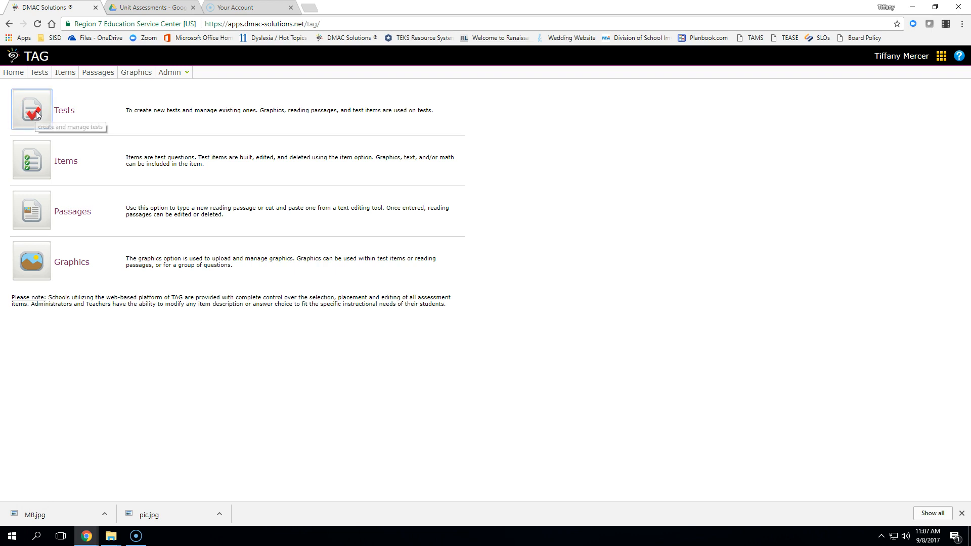
left_click(14, 114)
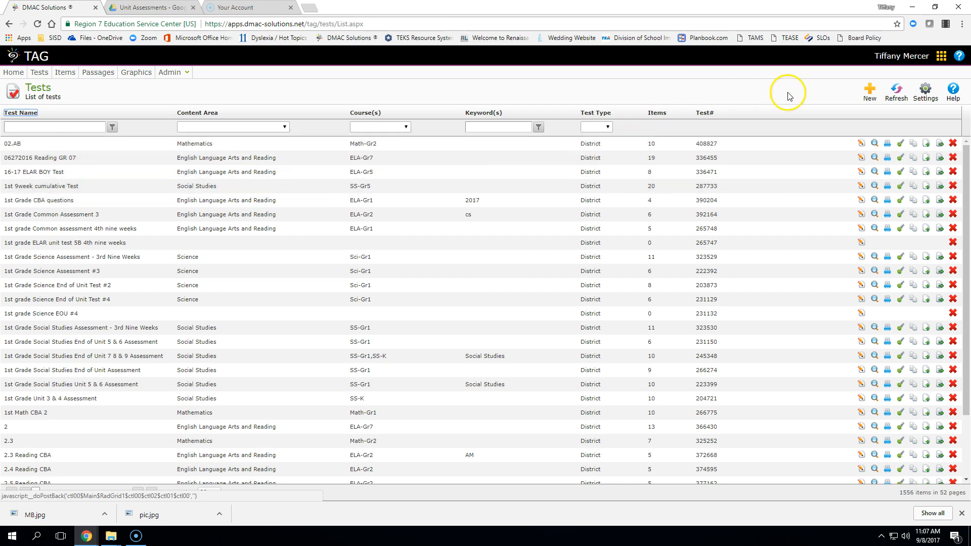
left_click(875, 103)
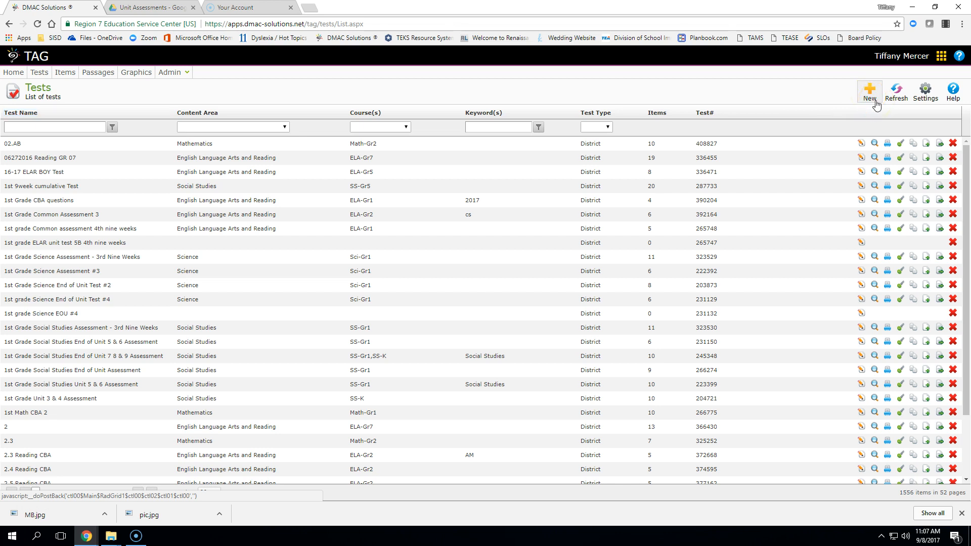
left_click(876, 104)
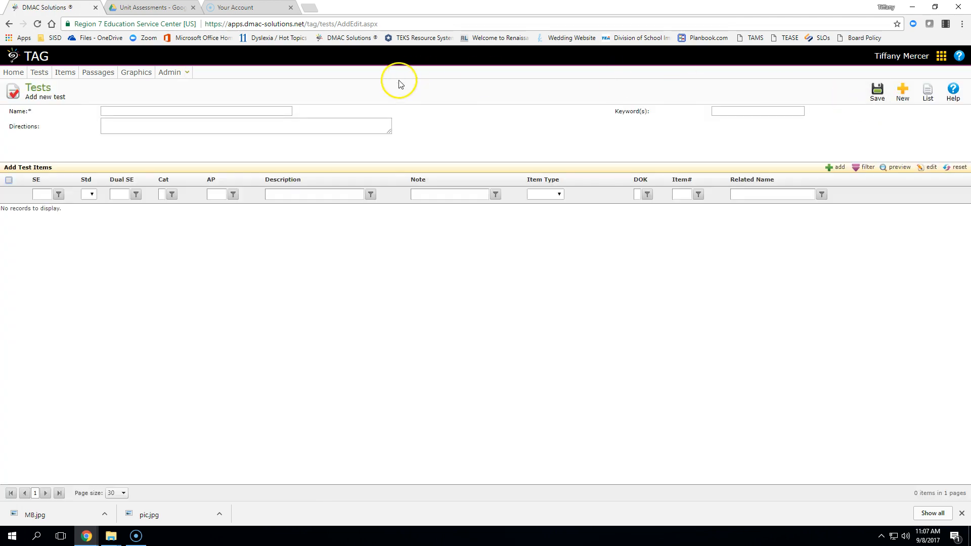
- Name the test "Grade 3 ELAR Unit 2: Discovering Other Literary Genres" and set its keyword to 2017-2018
left_click(198, 111)
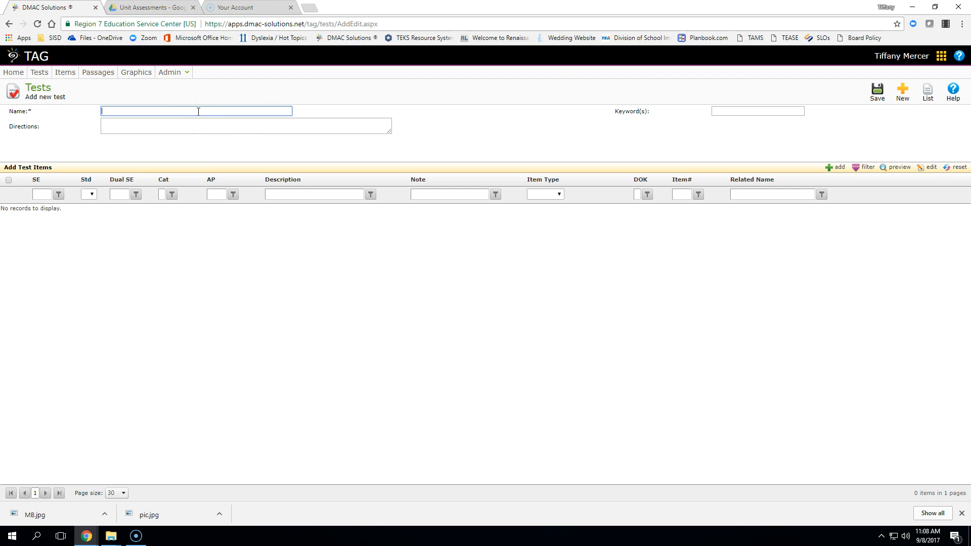
type("Grade 3 ELAR Unit 2: Discovering D")
type("ther Literary Genres")
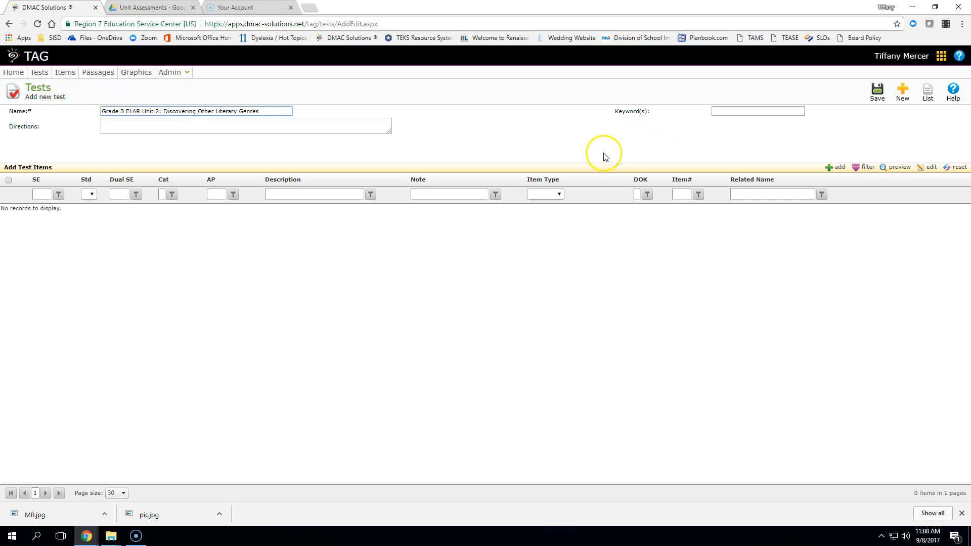
left_click(739, 112)
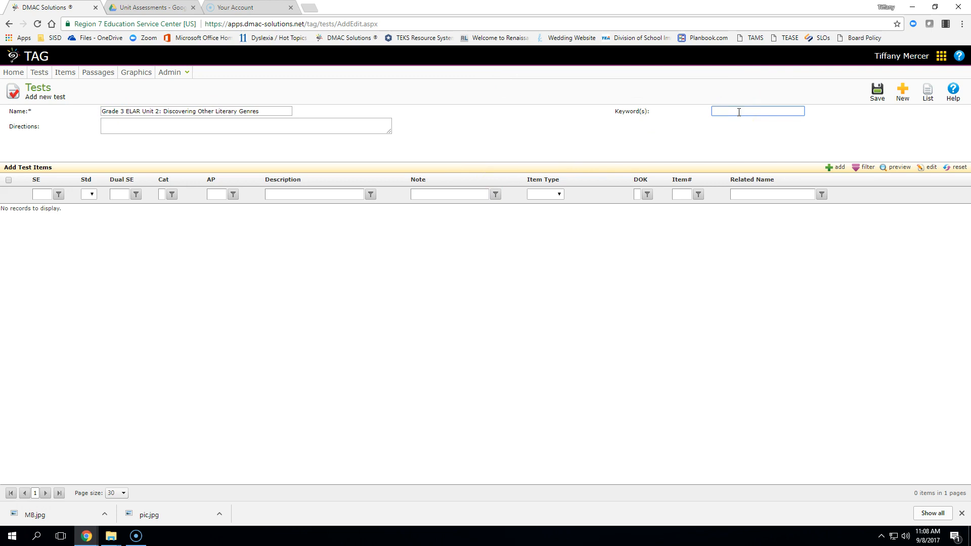
type("2017-2018")
left_click(756, 195)
left_click(754, 111)
- Load test items for English Language Arts and Reading, TEKS standard, course ELA-Gr3, in English
left_click(836, 174)
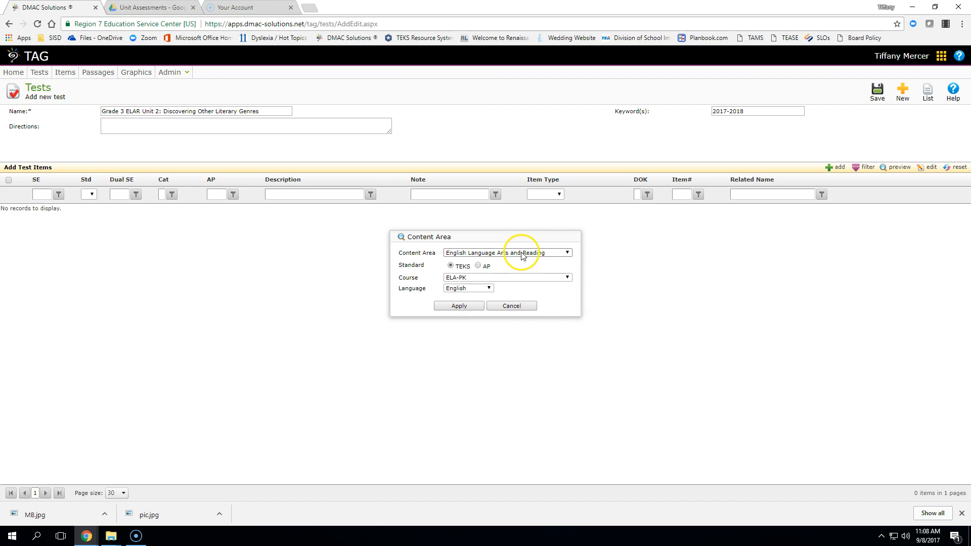
left_click(510, 277)
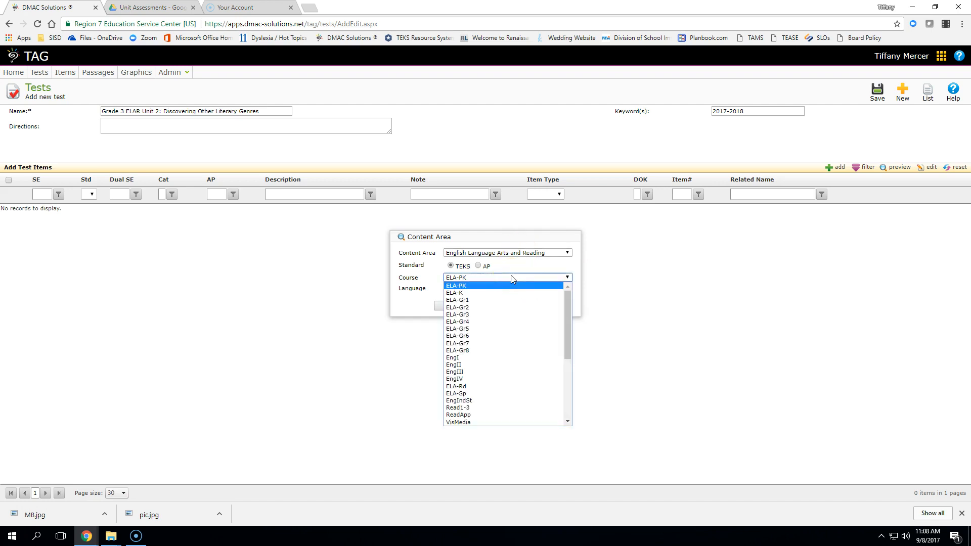
left_click(486, 315)
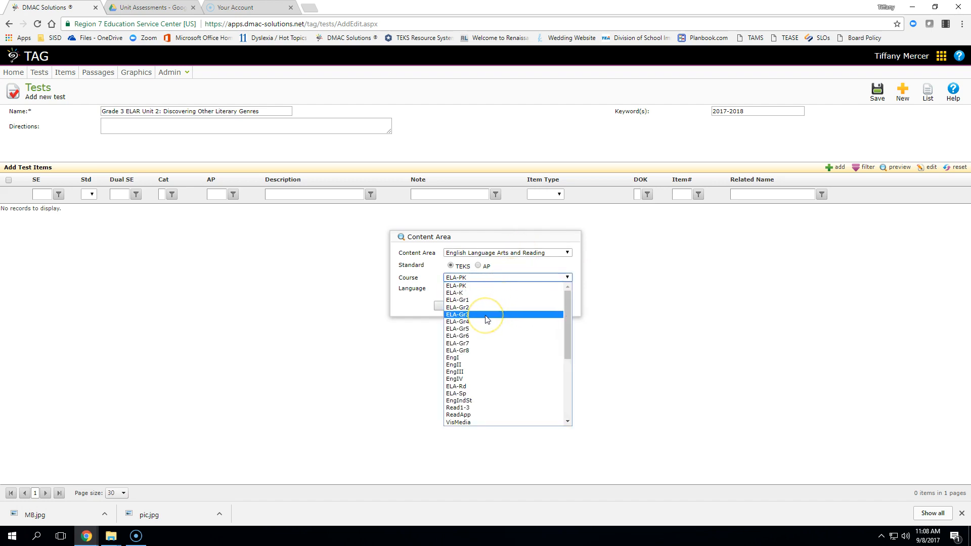
left_click(487, 316)
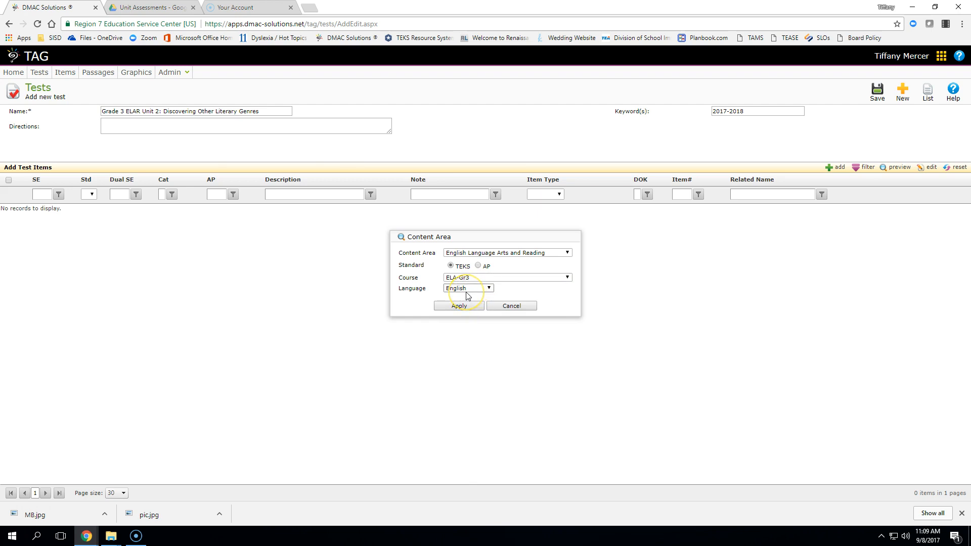
left_click(468, 309)
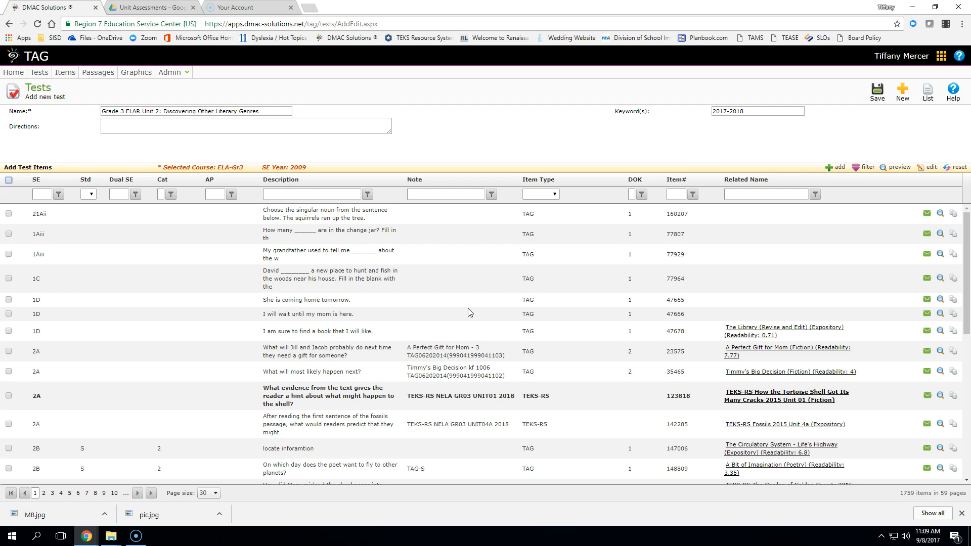
- Filter the available test items to TEKS-RS unit Unit02
left_click(529, 216)
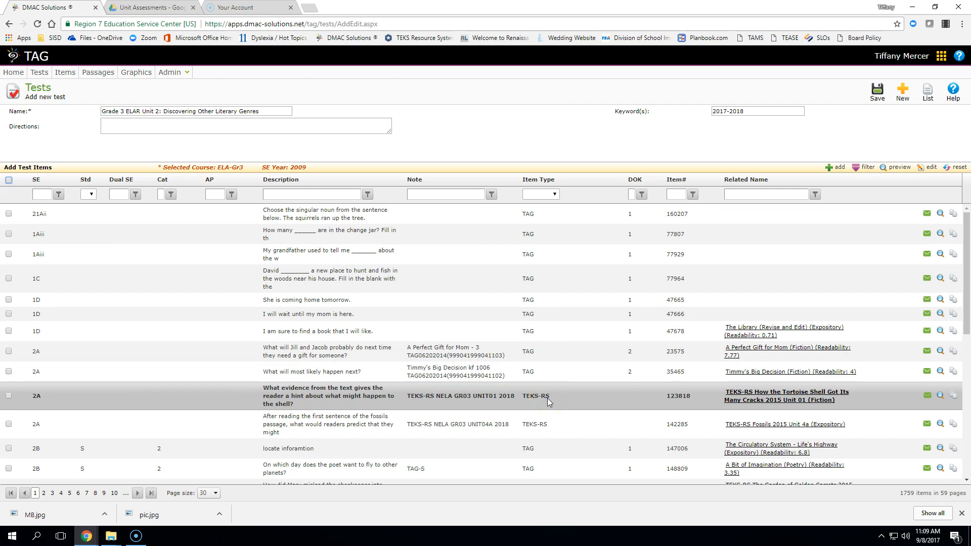
scroll(547, 398, "down", 4)
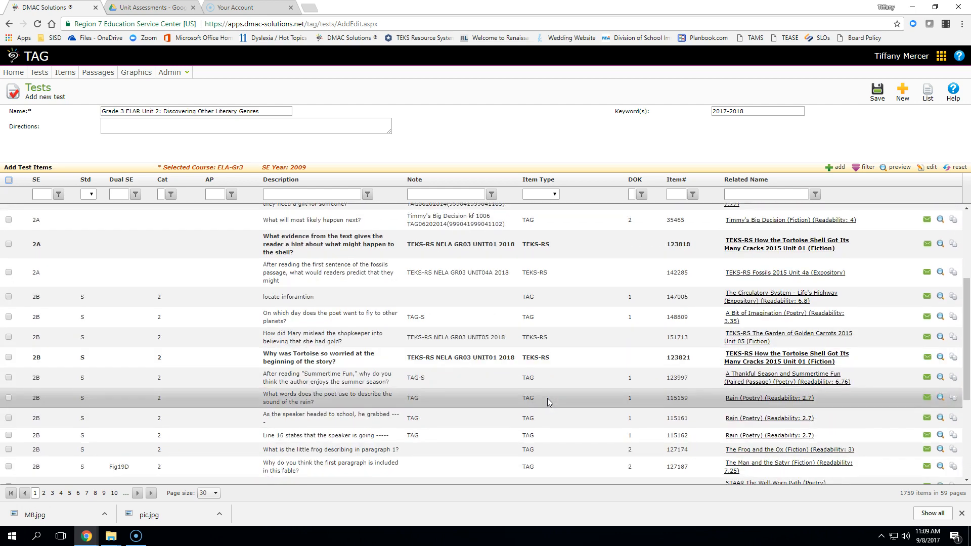
scroll(548, 402, "down", 1)
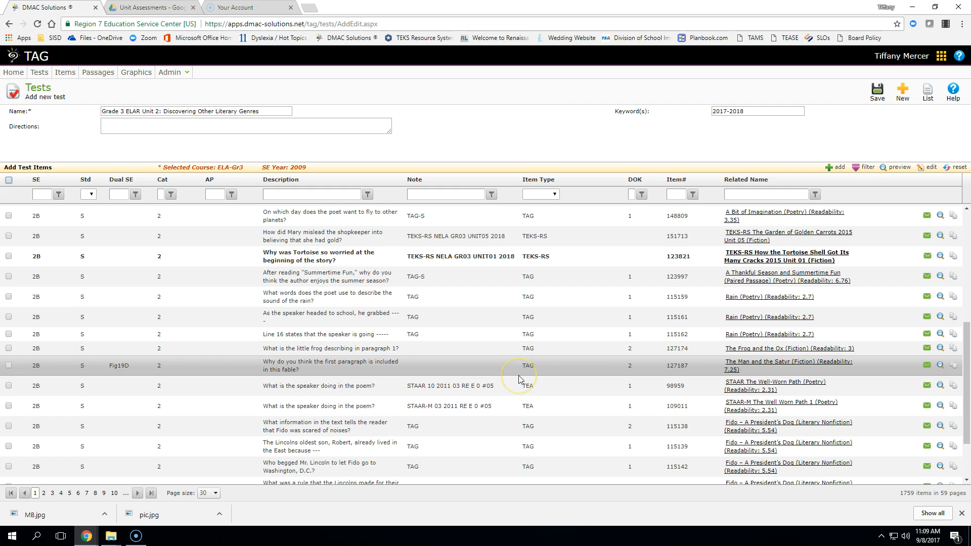
mouse_move(51, 219)
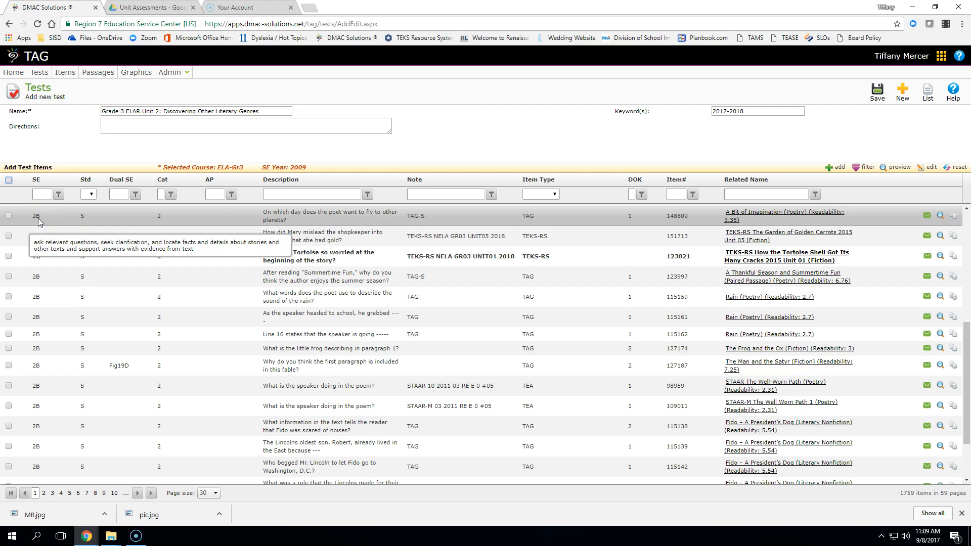
left_click(861, 171)
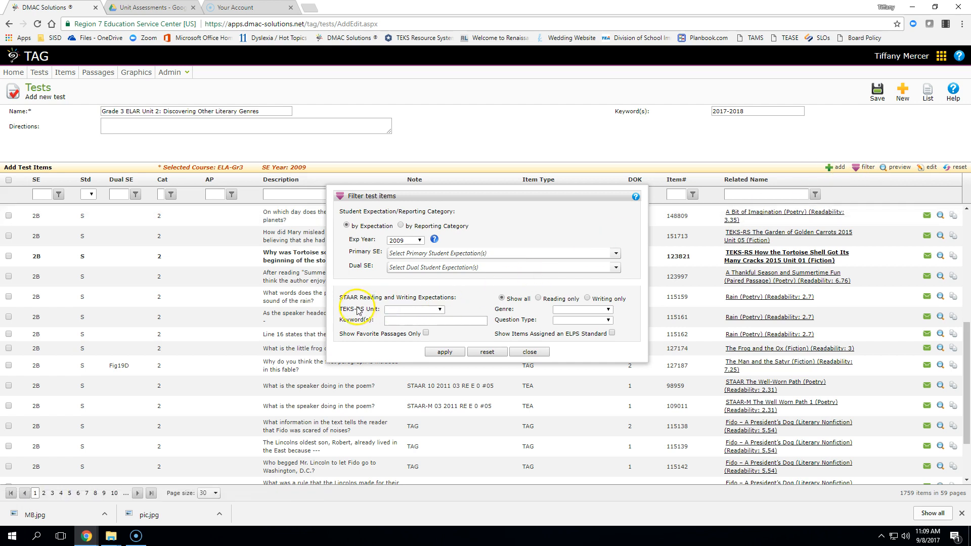
left_click(401, 310)
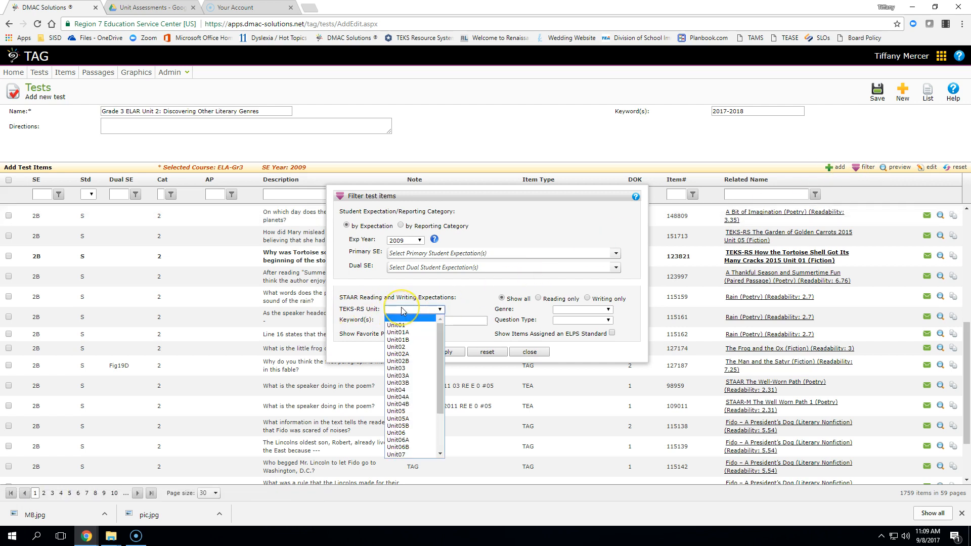
left_click(416, 347)
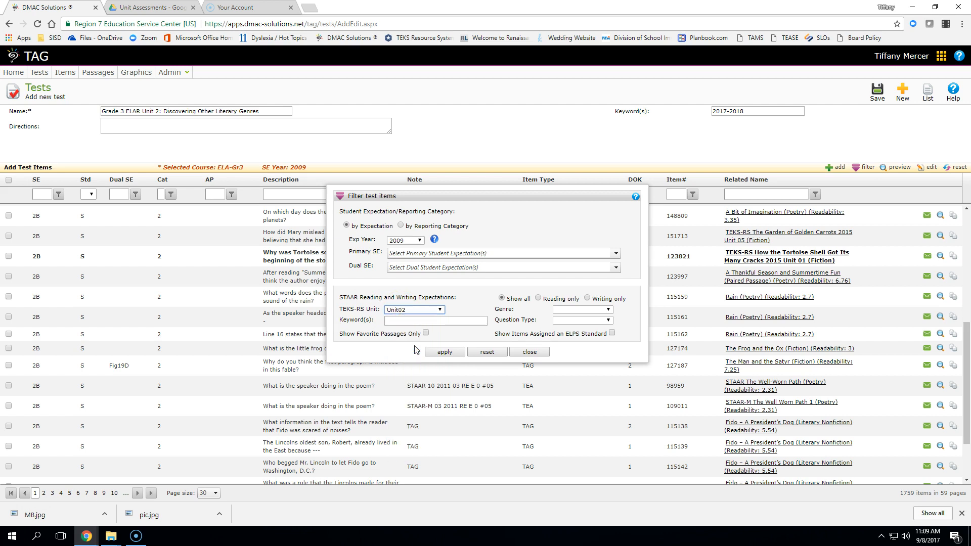
left_click(444, 352)
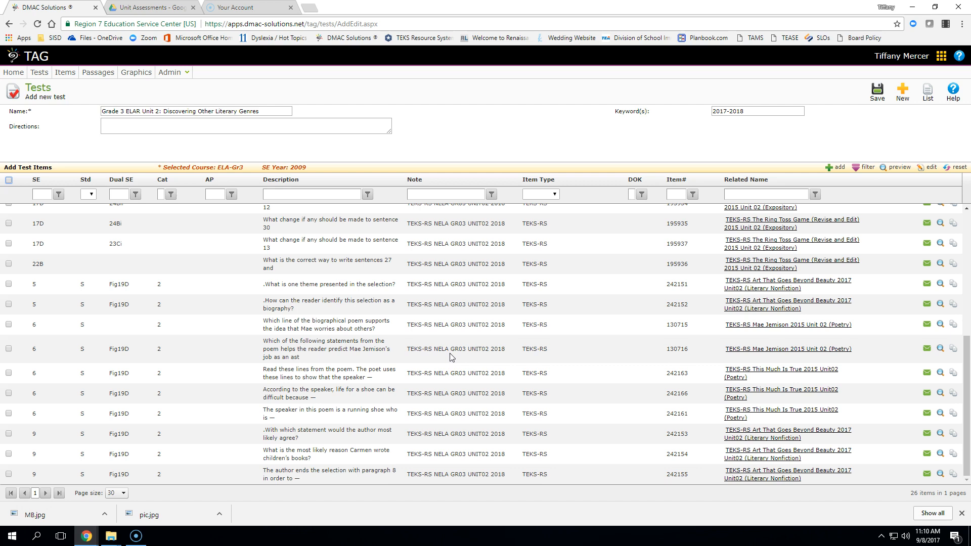
- Look through the filtered Unit02 items and try to preview them without selecting any
scroll(451, 357, "up", 5)
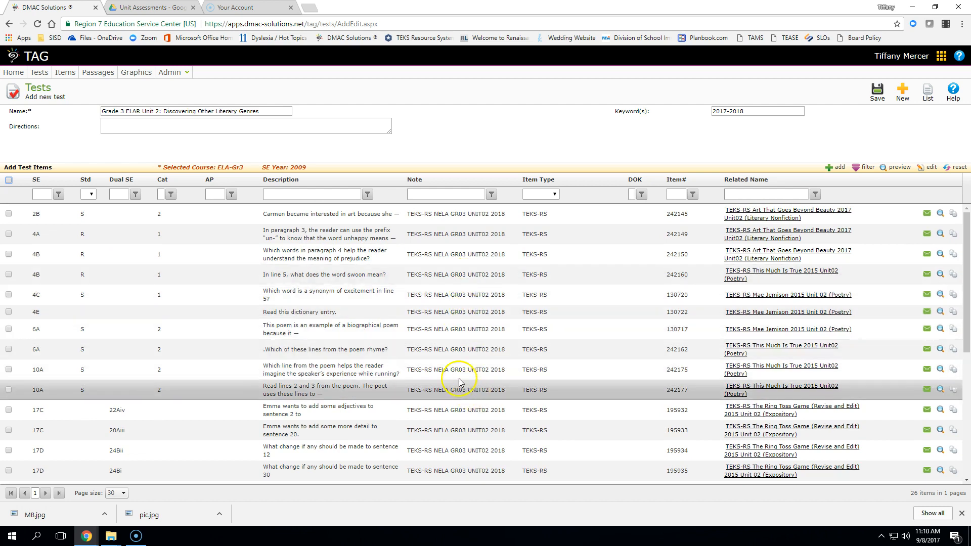
scroll(450, 318, "down", 2)
scroll(450, 319, "down", 1)
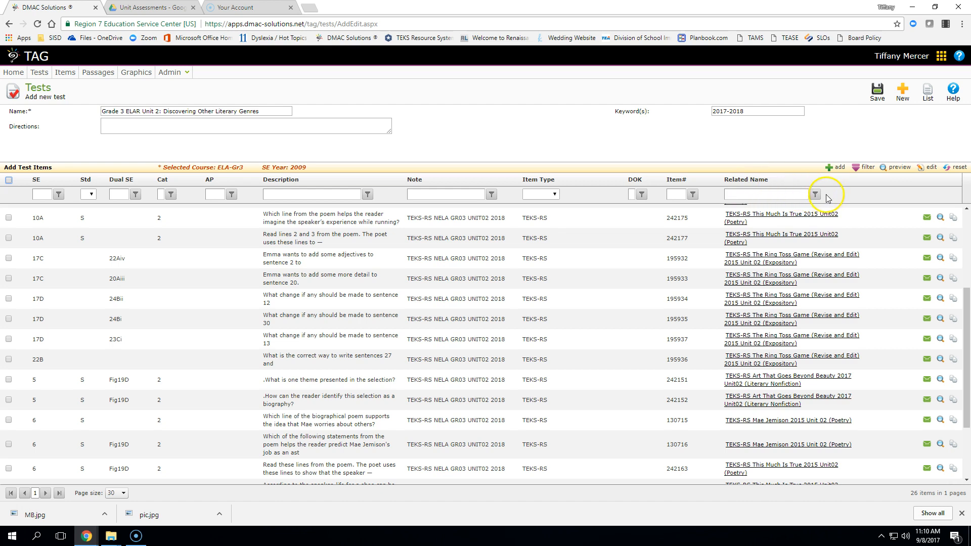
left_click(897, 168)
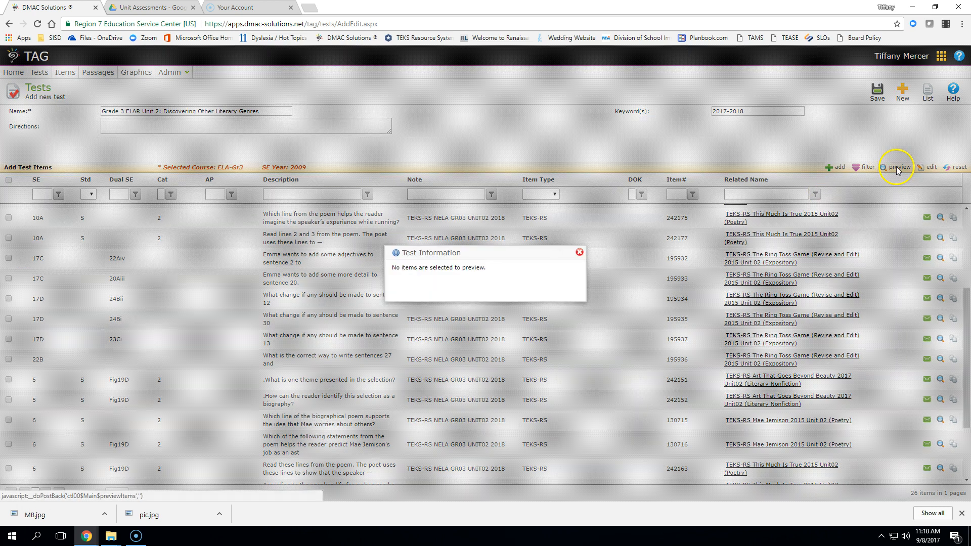
left_click(579, 252)
- Save the new test and choose to continue adding items to it
left_click(864, 106)
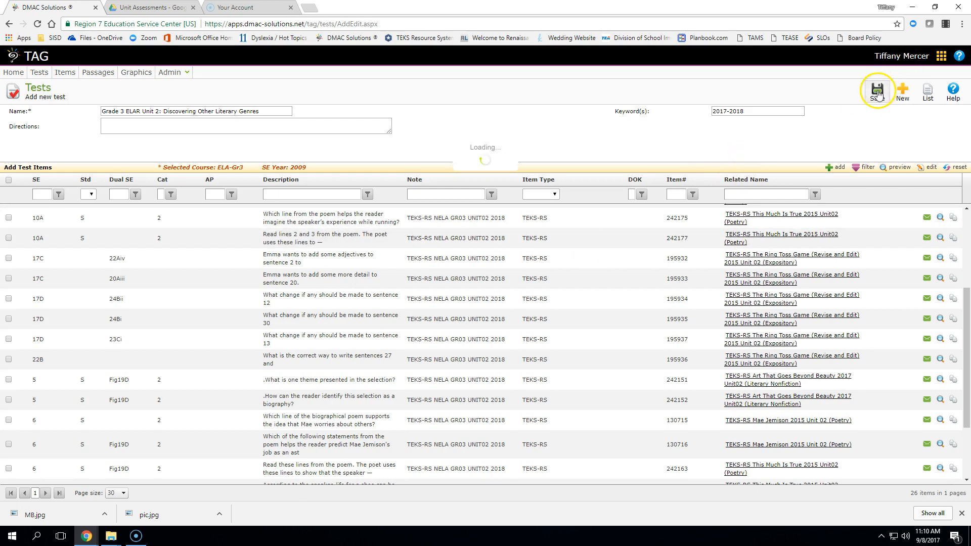
left_click(466, 300)
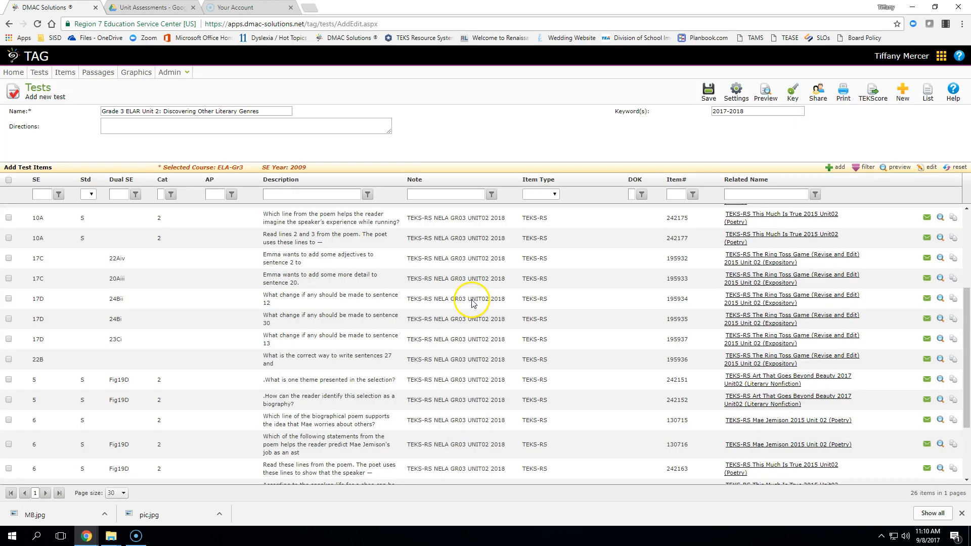
- Try the item preview again, open the saved test's preview window and close it
left_click(897, 171)
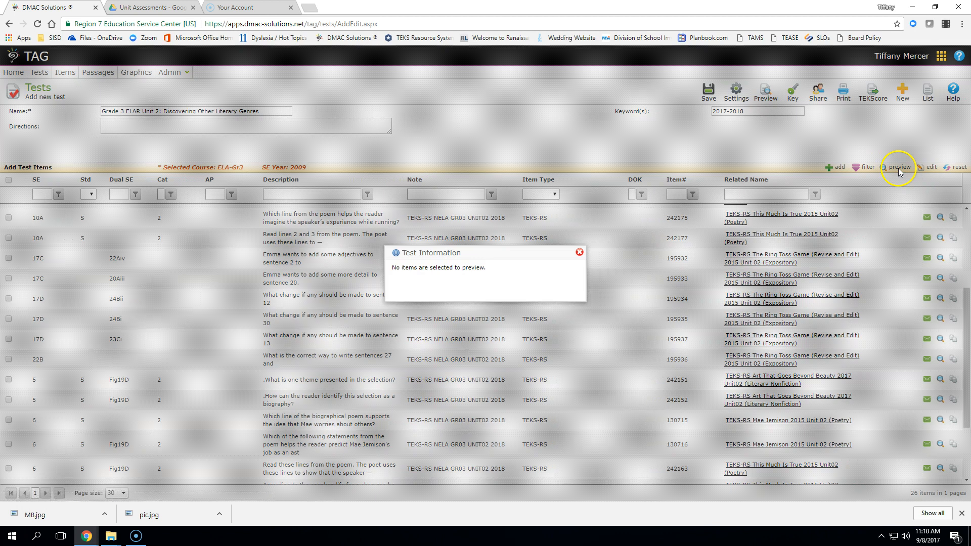
left_click(579, 251)
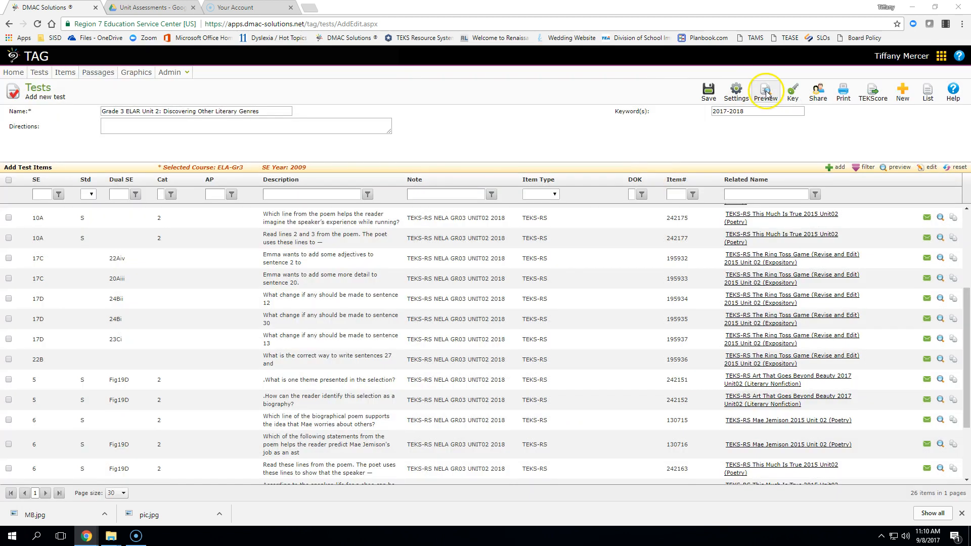
left_click(766, 94)
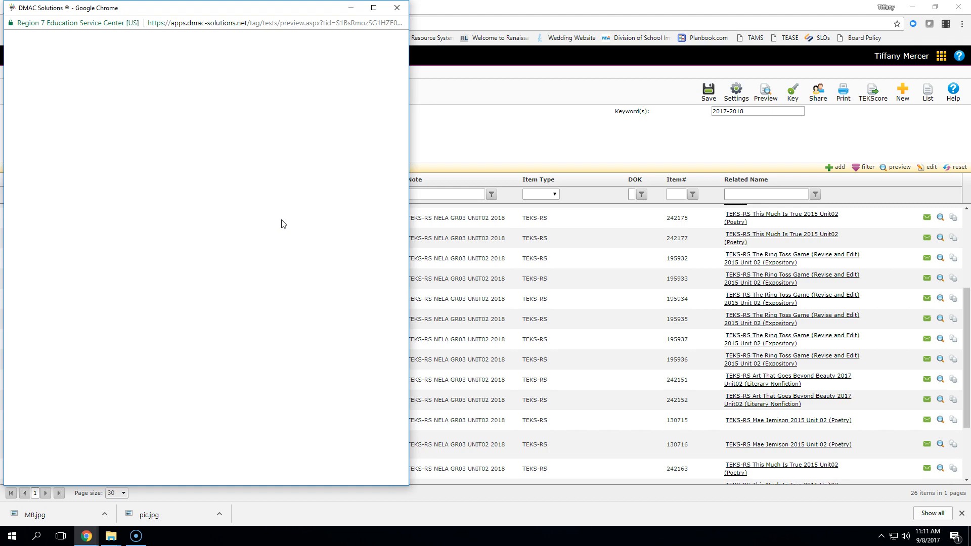
left_click(276, 143)
left_click_drag(238, 8, 316, 34)
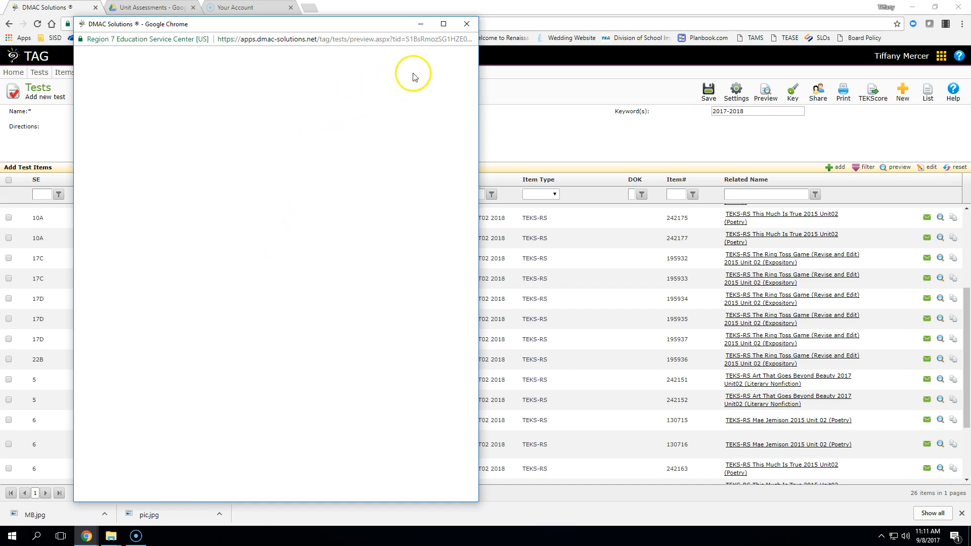
left_click(466, 25)
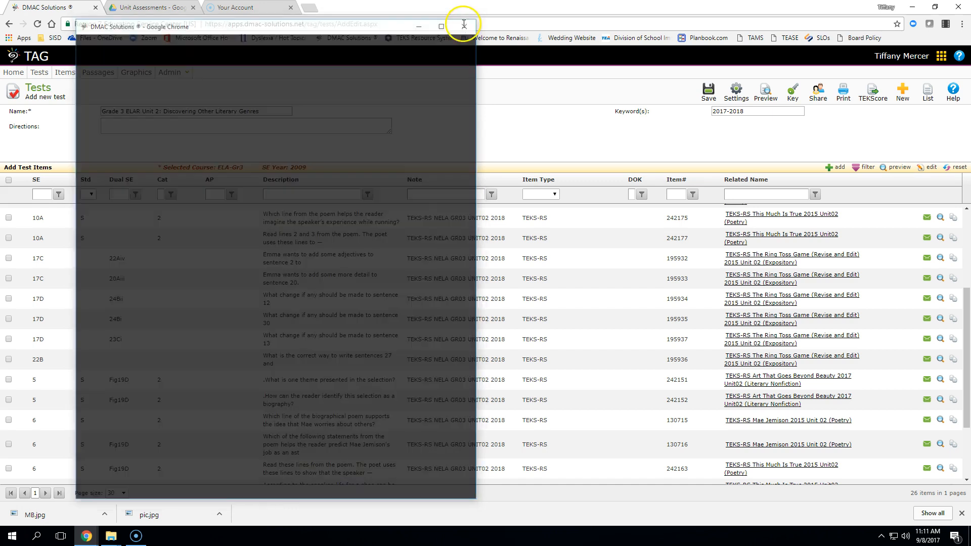
- Add all filtered Unit02 items to the test, save the changes and choose to continue adding items
left_click(9, 181)
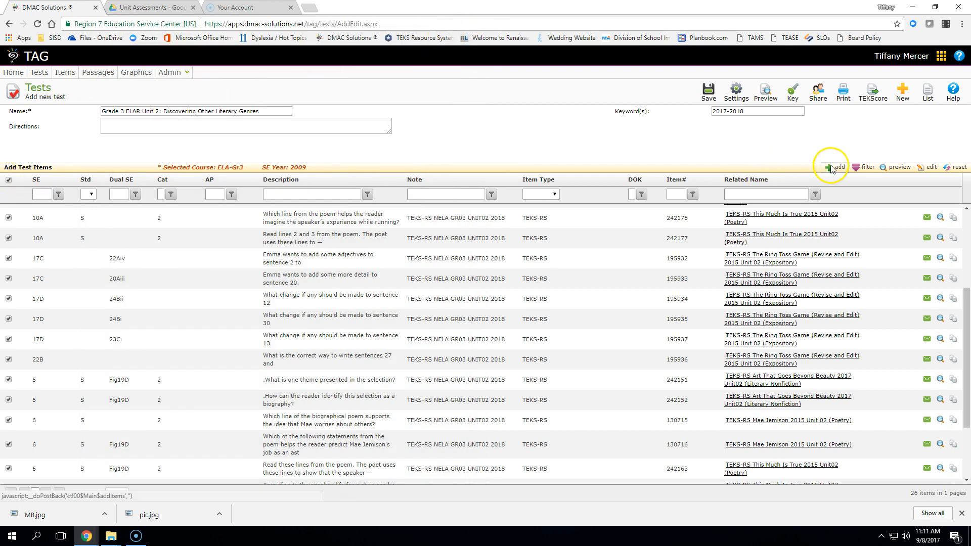
left_click(830, 168)
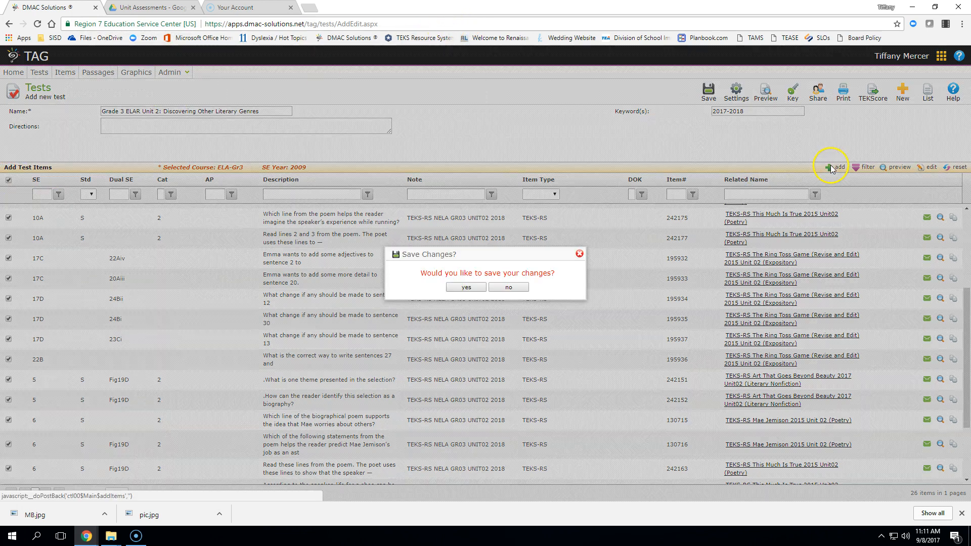
left_click(466, 287)
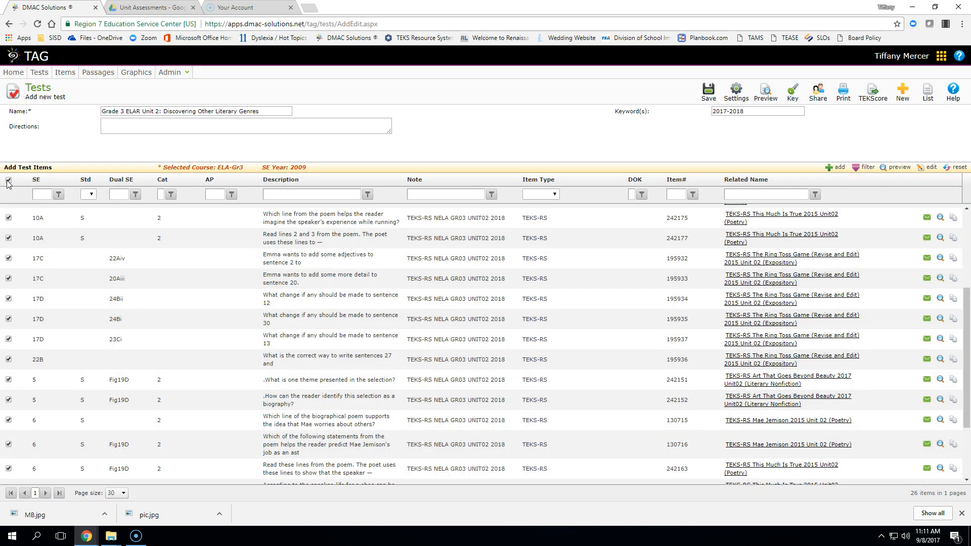
left_click(707, 93)
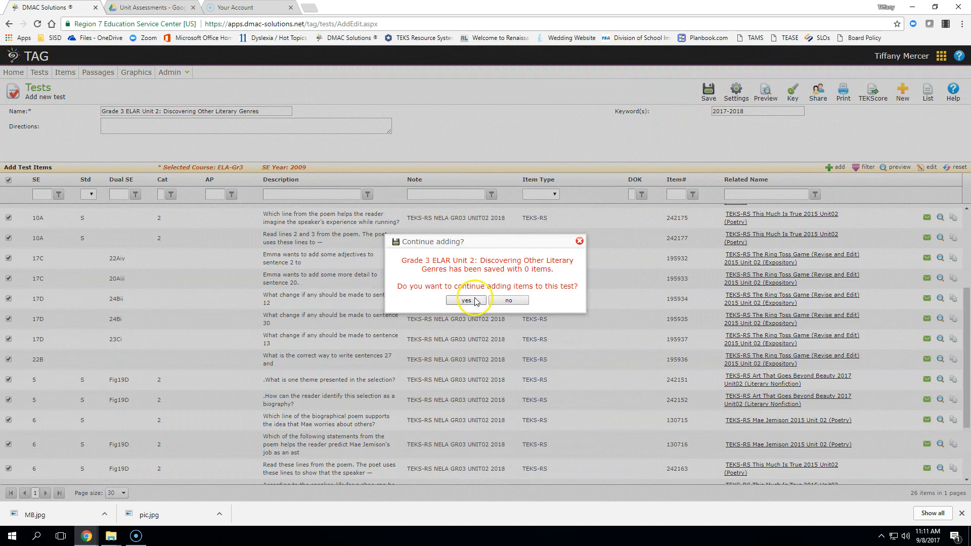
left_click(474, 302)
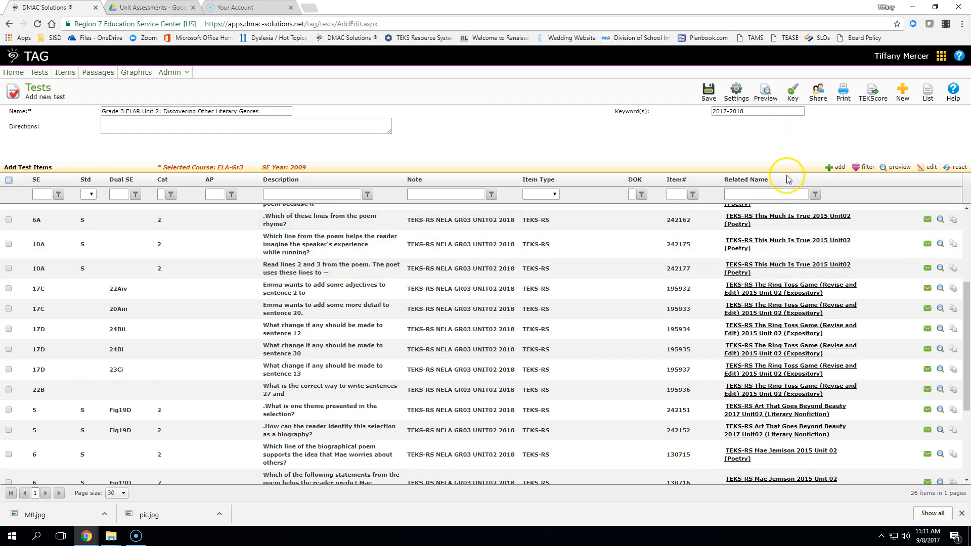
- Preview the saved test, read through the opening passage and its first questions, and close the preview
left_click(765, 93)
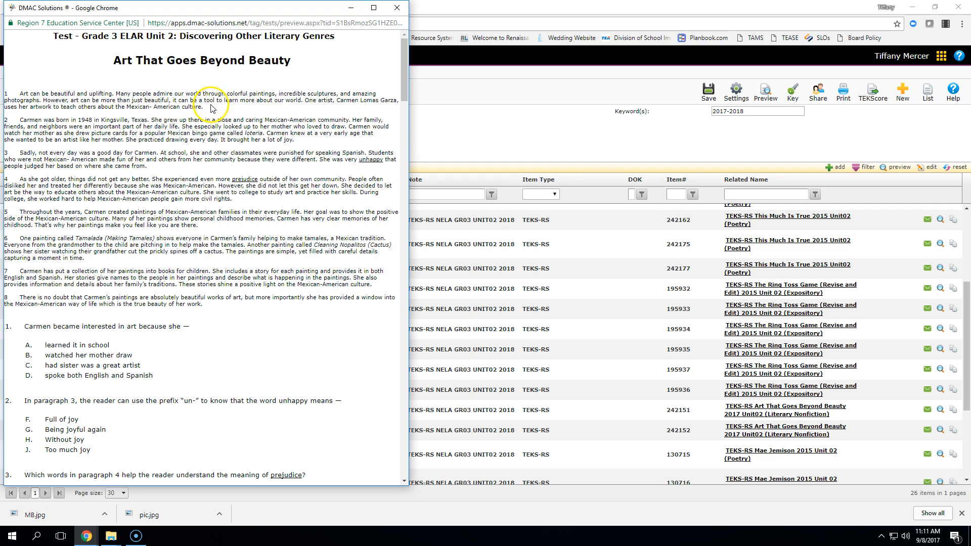
scroll(212, 108, "down", 2)
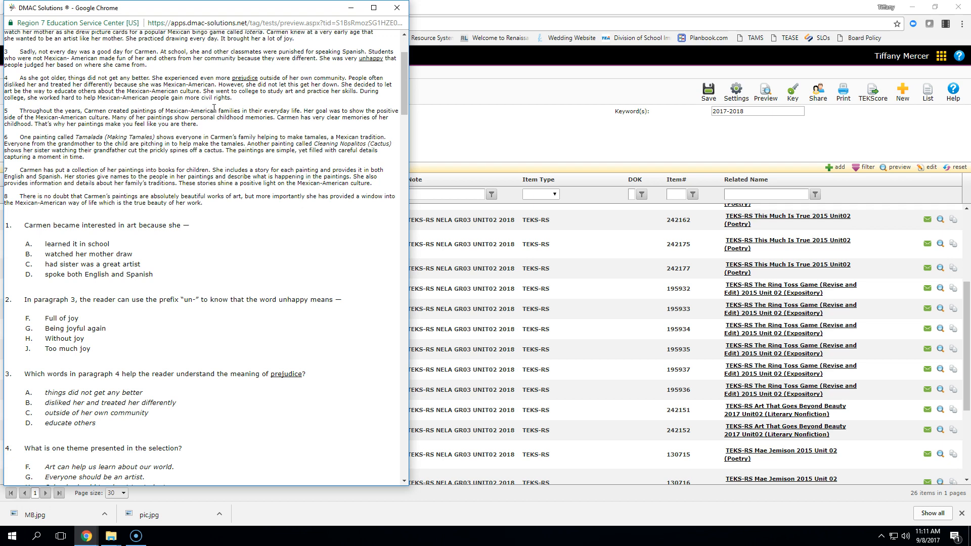
scroll(214, 107, "down", 1)
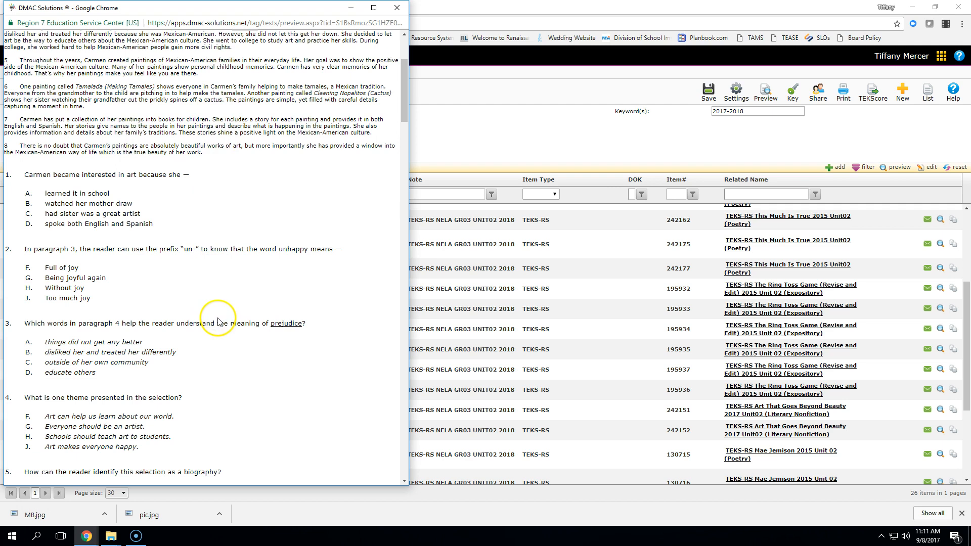
left_click(397, 11)
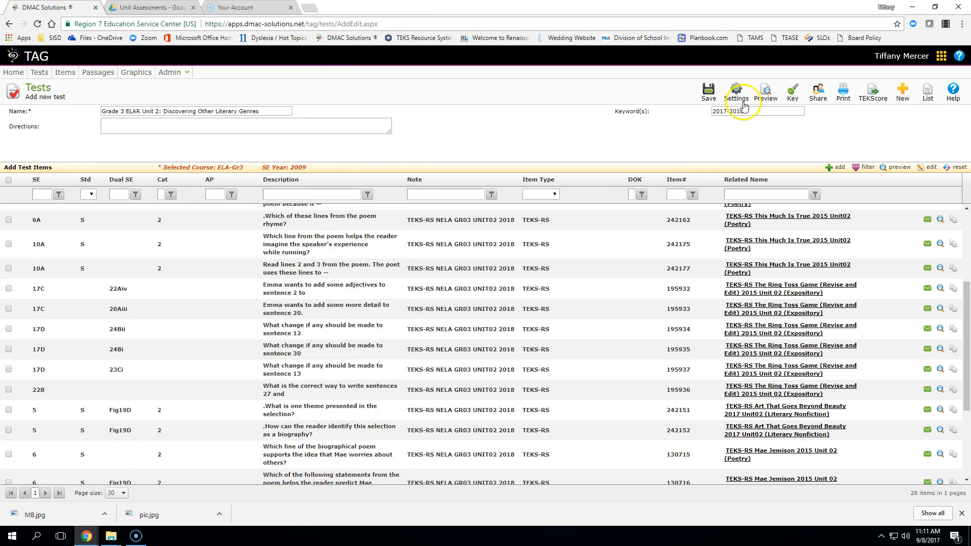
- Open the test's answer key, review the answers and standards listed for each item, and close it
left_click(792, 96)
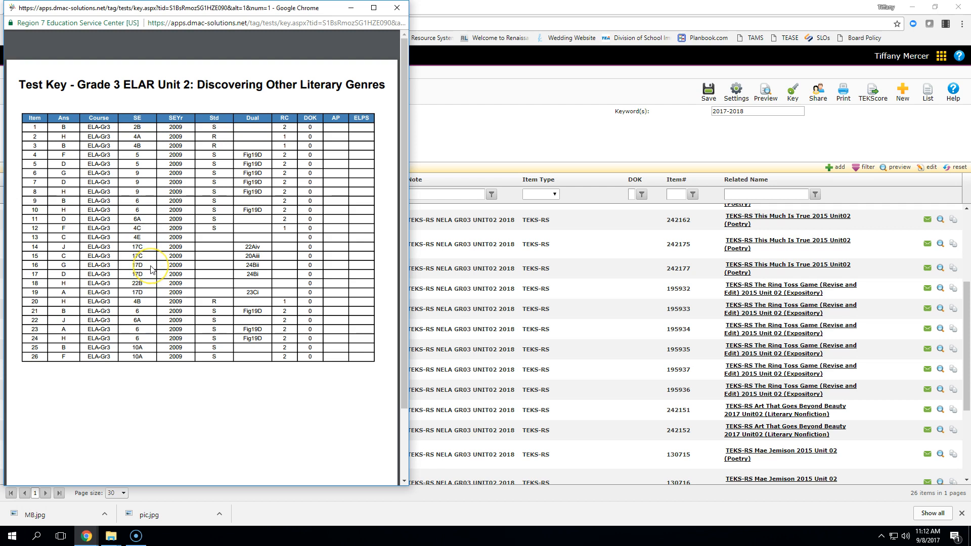
left_click(146, 348)
left_click(397, 7)
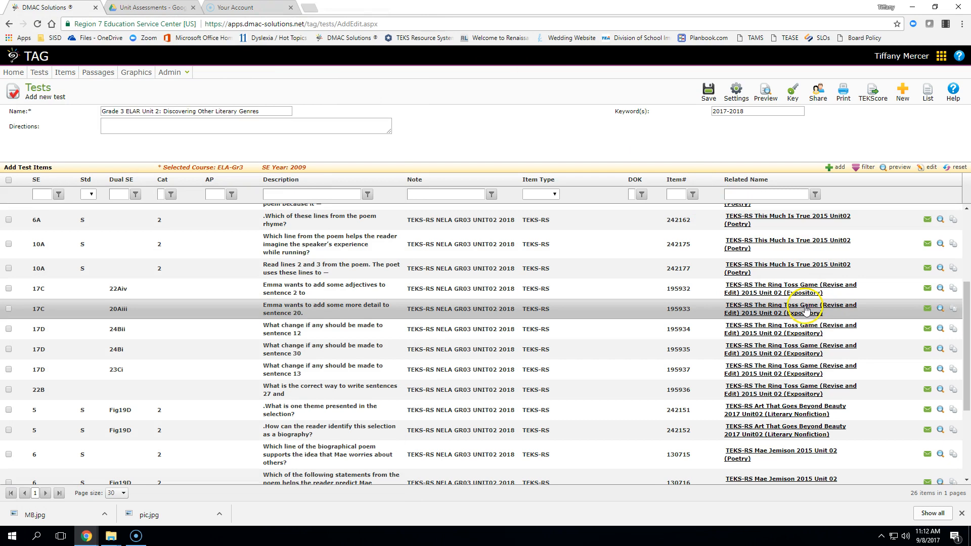
- Show the test's own item list and try to delete several items at once
left_click(932, 171)
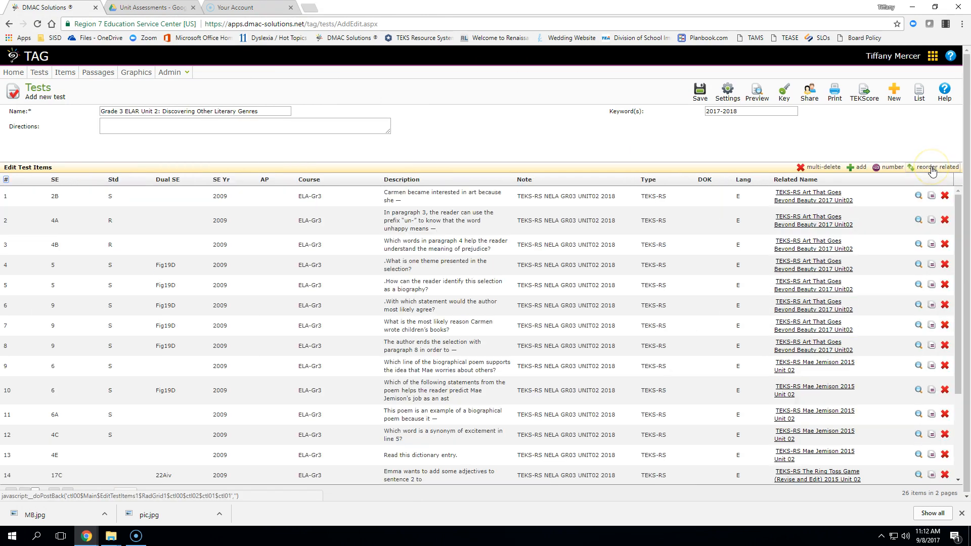
left_click(824, 168)
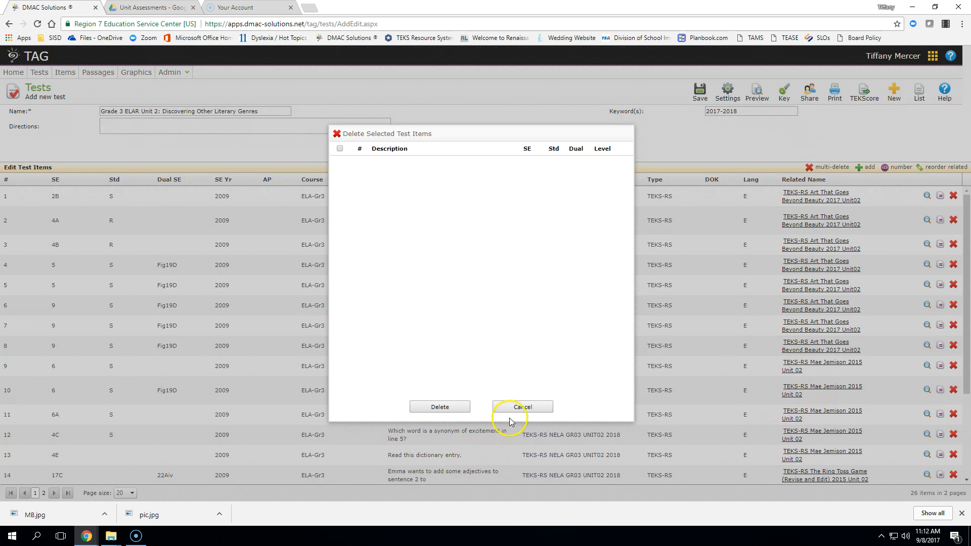
left_click(522, 407)
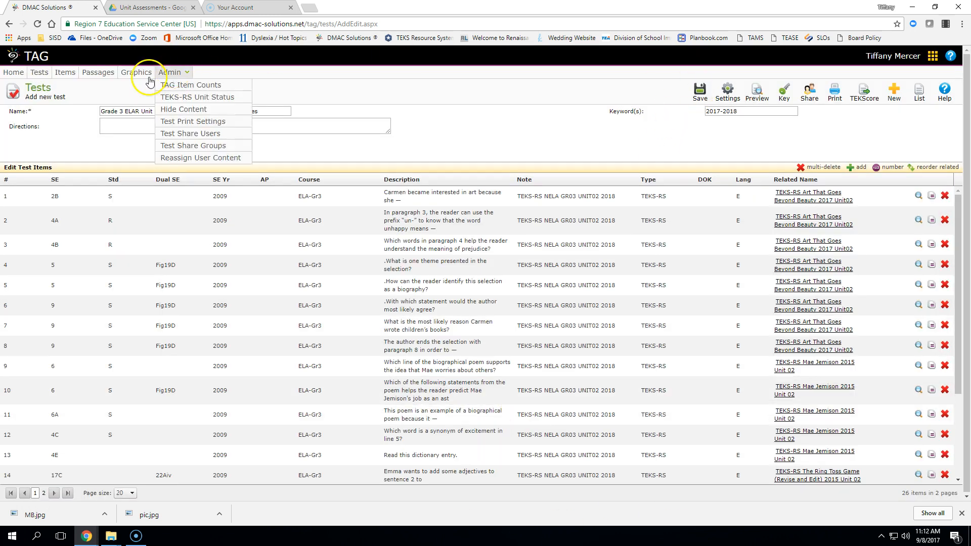
- Filter the list of tests by the User test type and open Grade 3 ELAR Unit 2: Discovering Other Literary Genres for editing
left_click(14, 74)
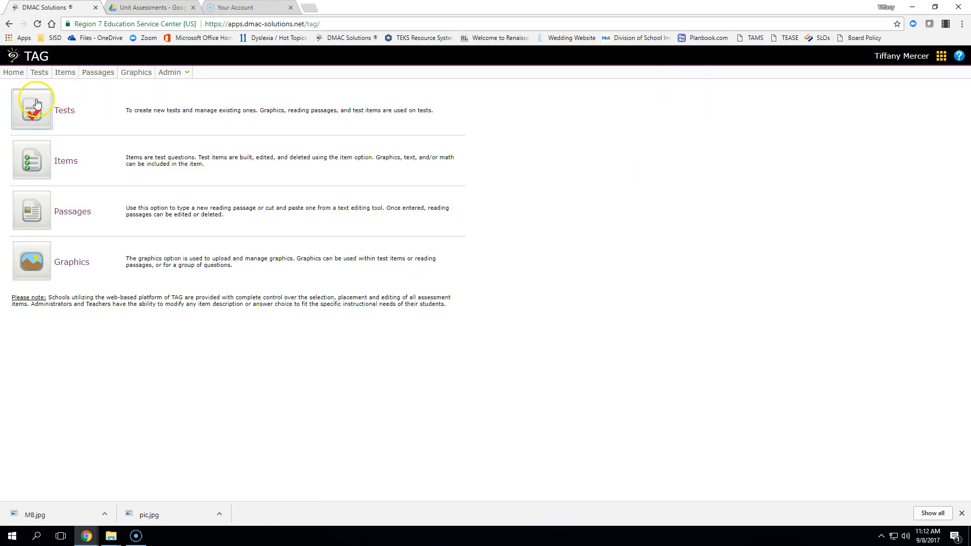
left_click(36, 103)
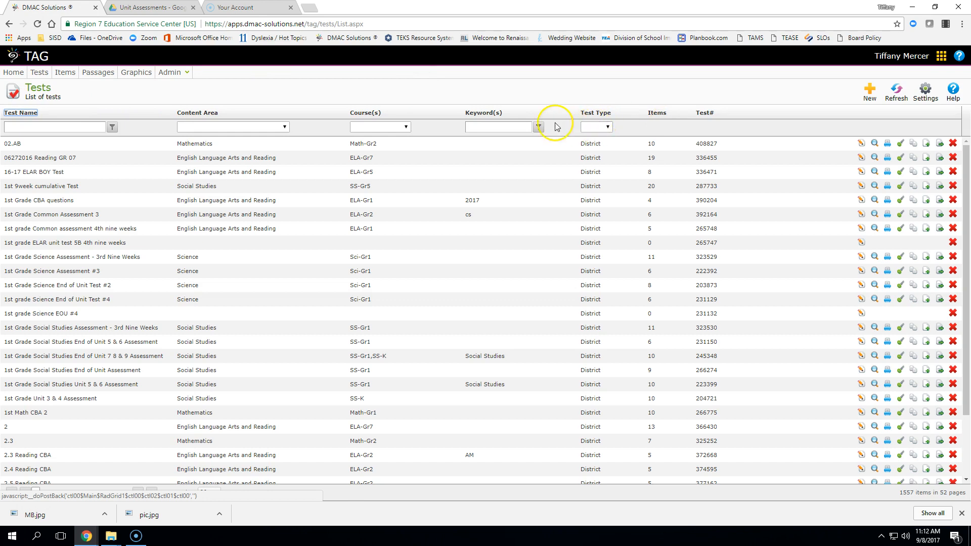
left_click(588, 128)
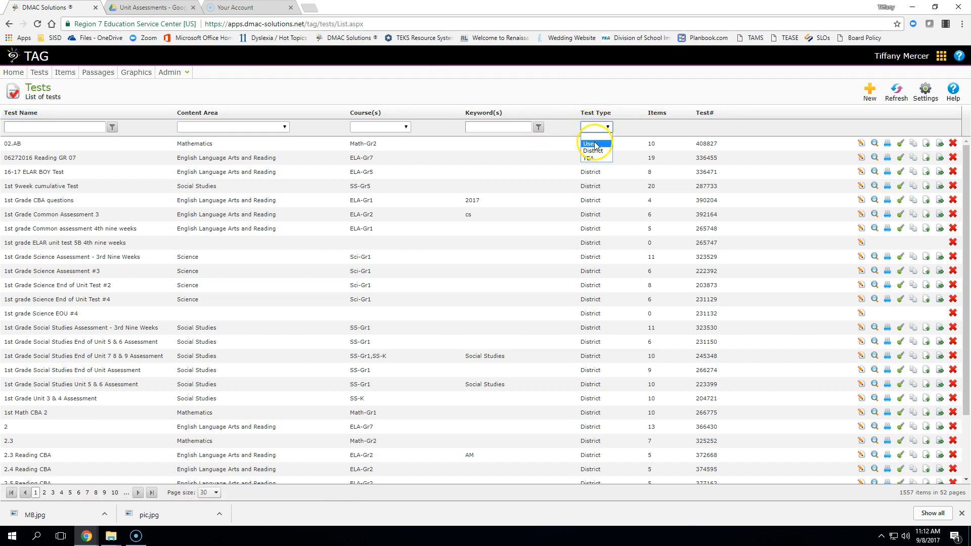
left_click(592, 144)
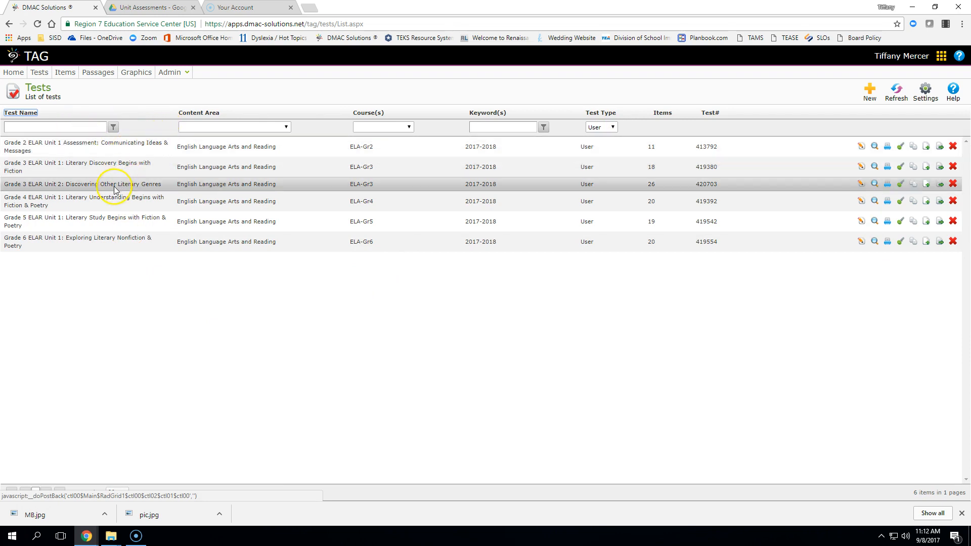
left_click(863, 183)
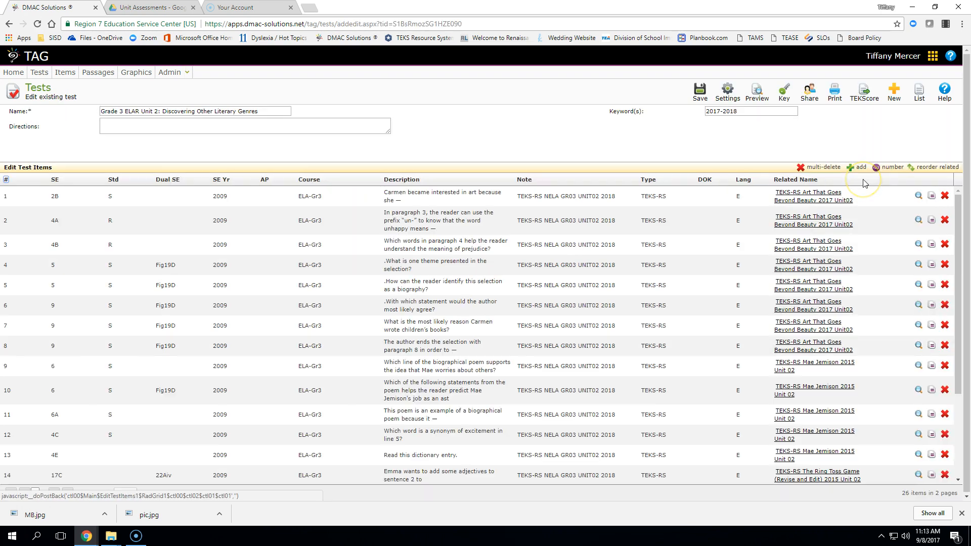
- Delete items 3, 4, 9 and 15 from the test in one operation
left_click(821, 167)
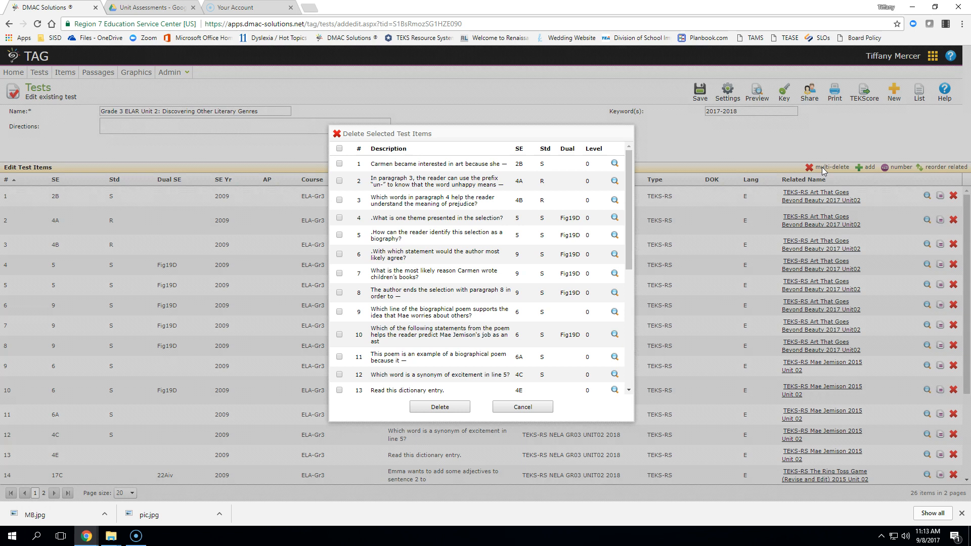
left_click(339, 200)
left_click(340, 218)
left_click(339, 312)
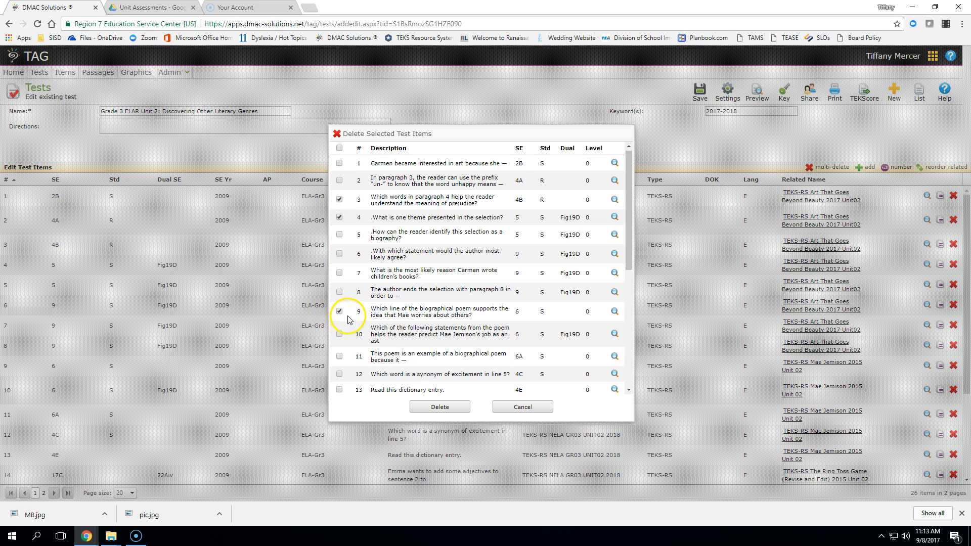
scroll(347, 324, "down", 2)
left_click(339, 325)
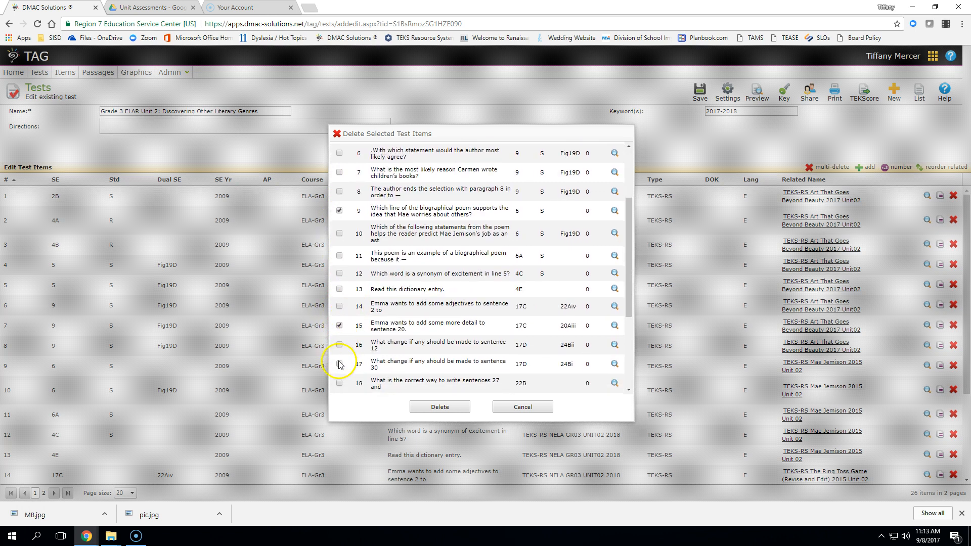
left_click(440, 406)
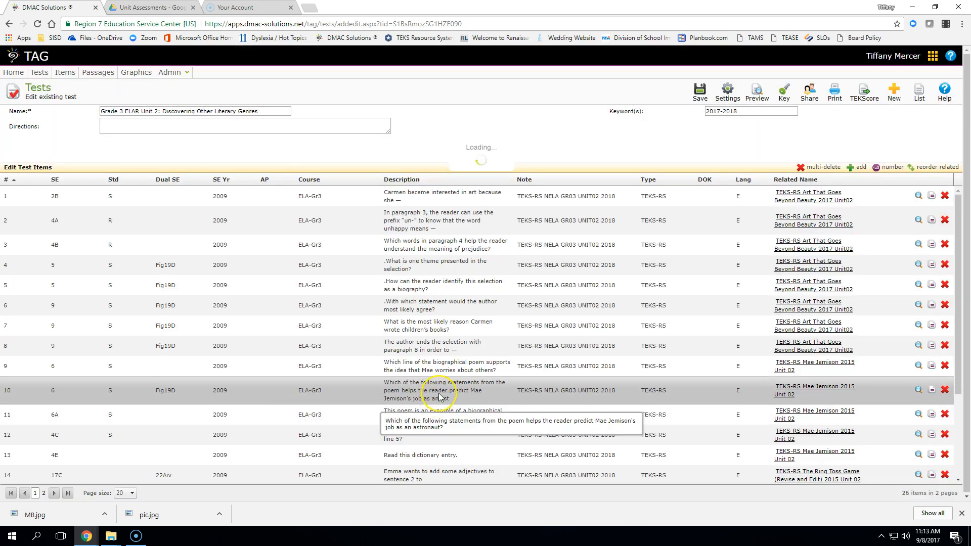
- Save the shortened test and check its updated answer key
left_click(701, 91)
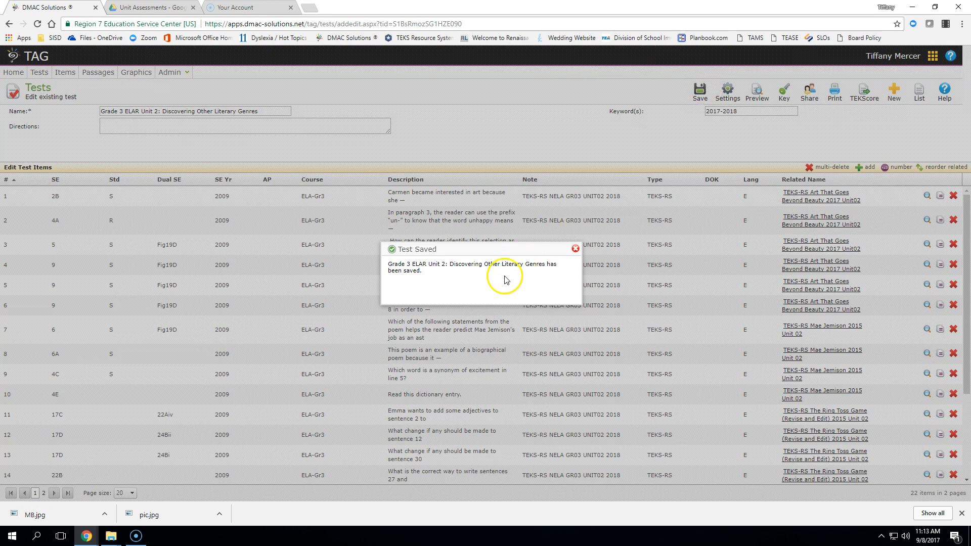
left_click(575, 249)
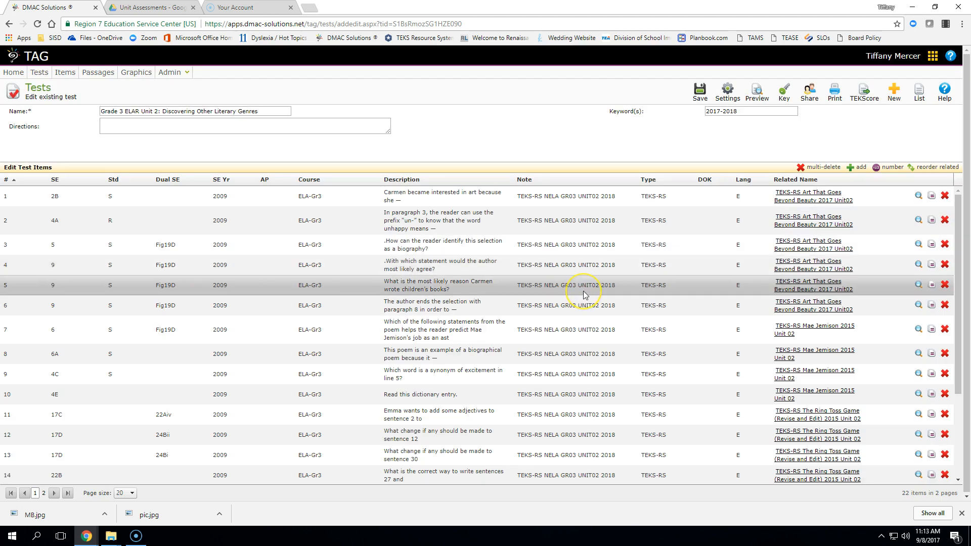
left_click(783, 92)
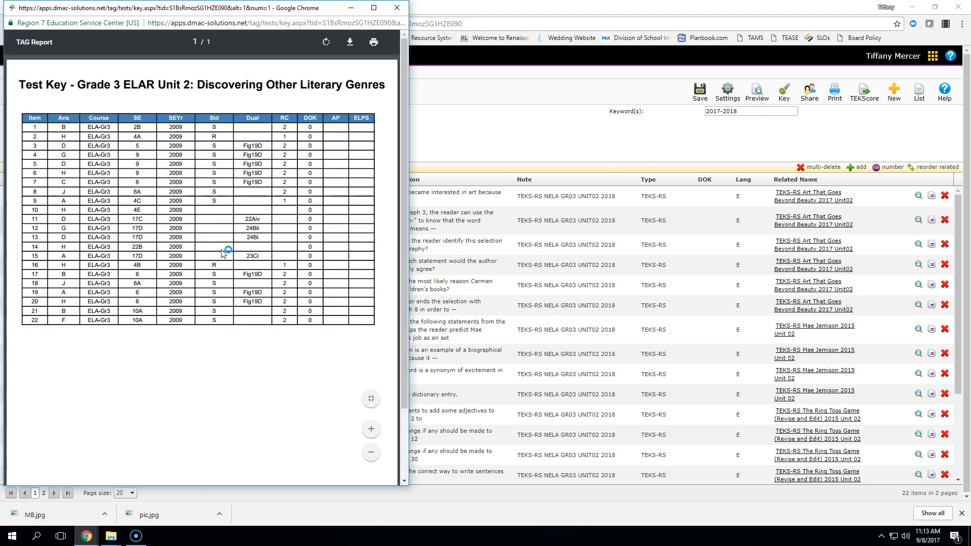
left_click(397, 7)
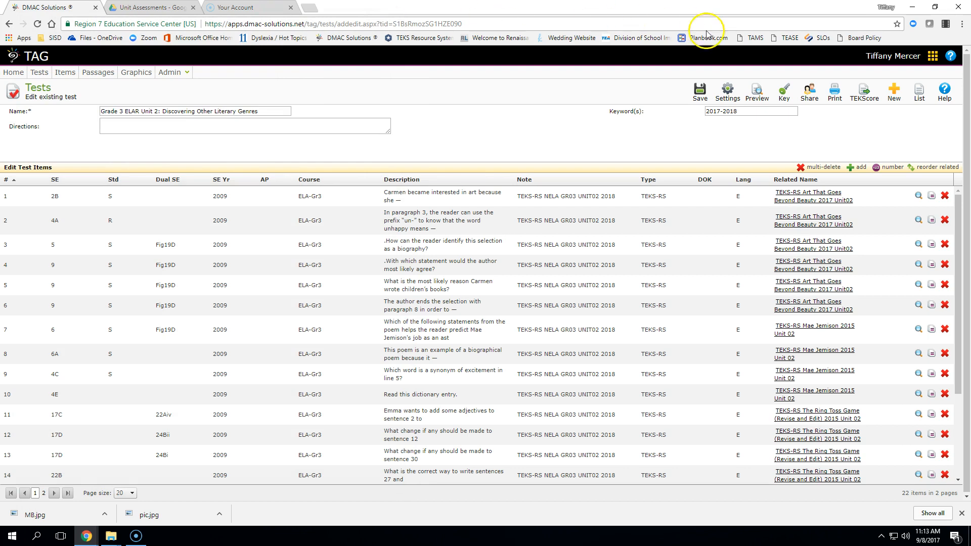
- Move the item "With which statement would the author most likely agree?" up to position 2 and save the test
left_click_drag(232, 259, 232, 212)
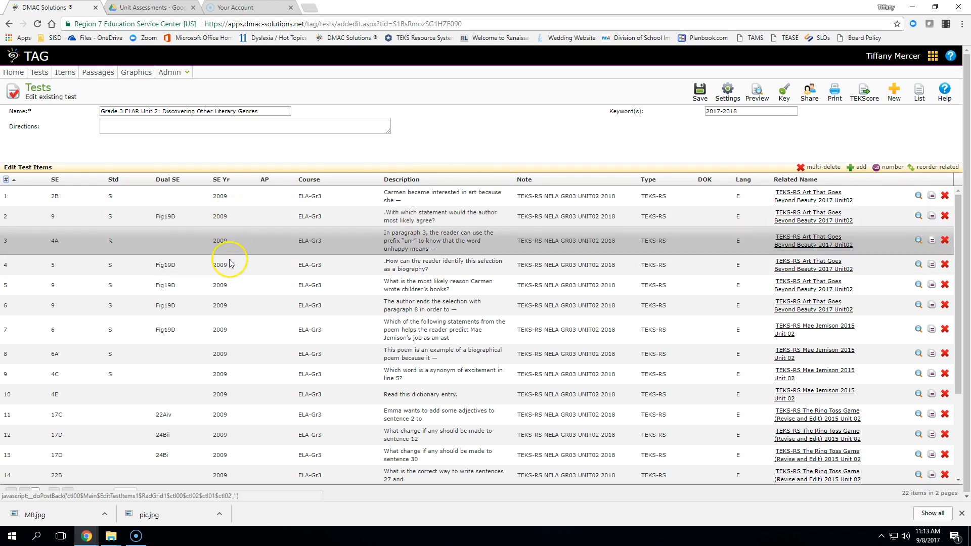
left_click(701, 93)
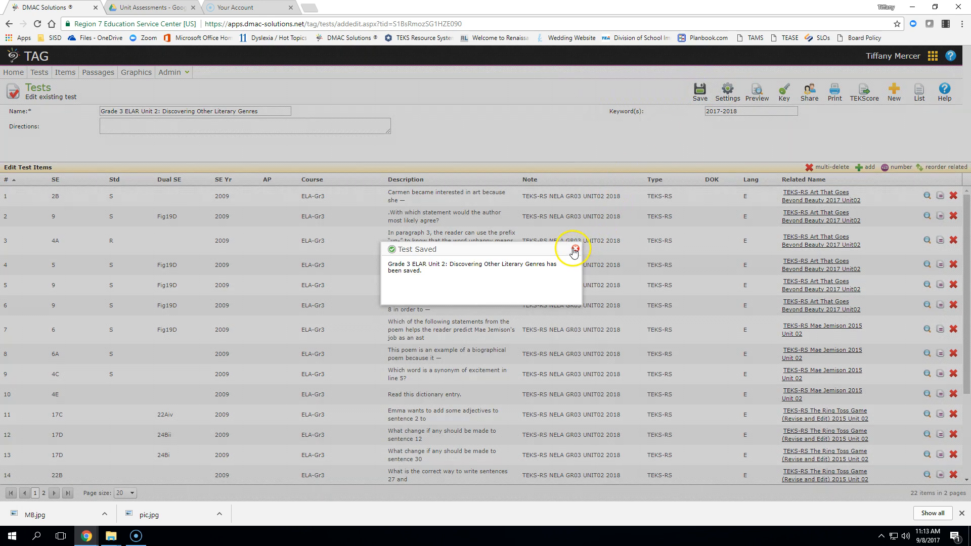
left_click(573, 250)
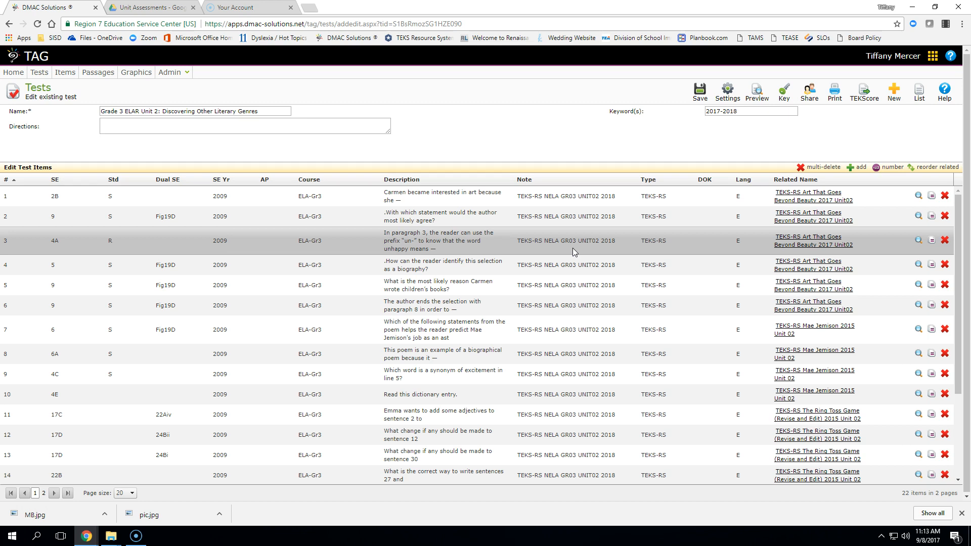
- Export the test's print version as a Word document and open the downloaded file in Word
left_click(834, 93)
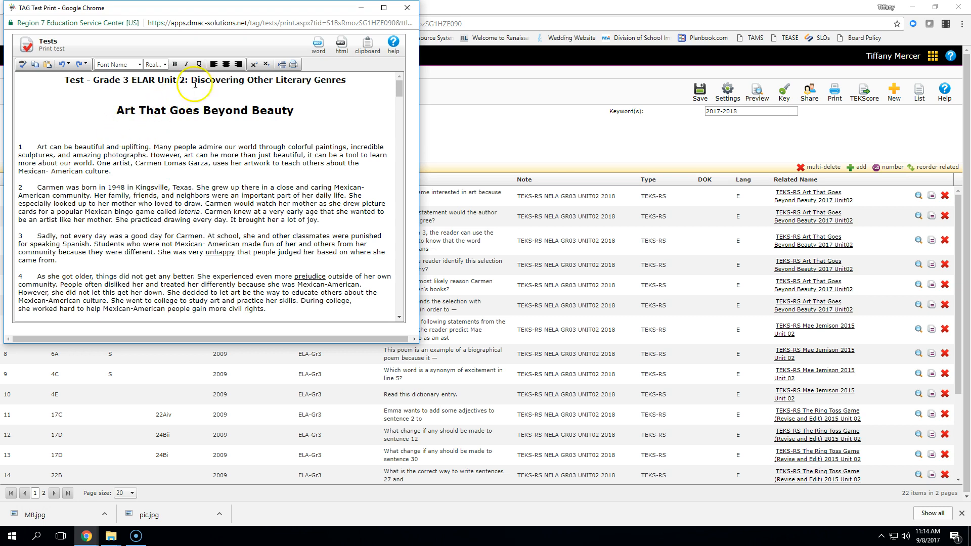
left_click(319, 46)
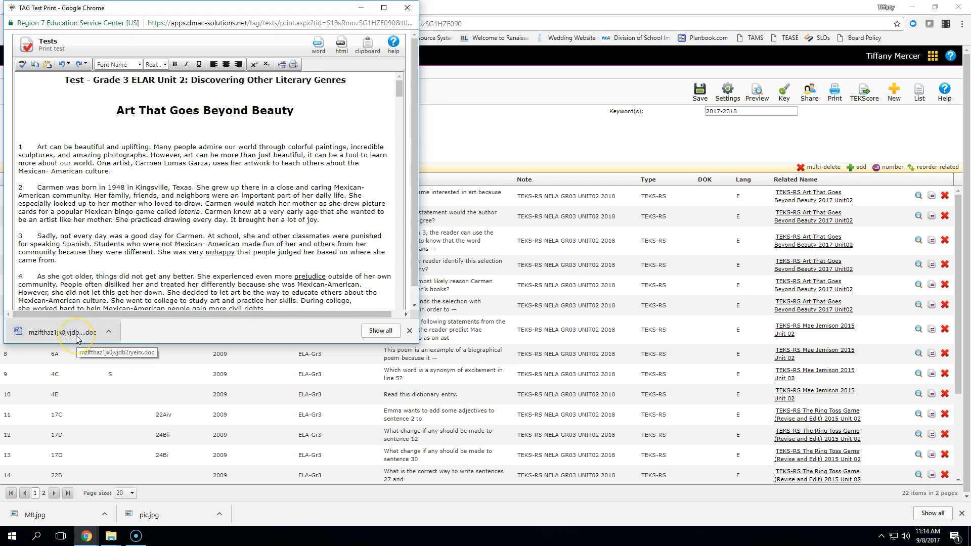
left_click(60, 332)
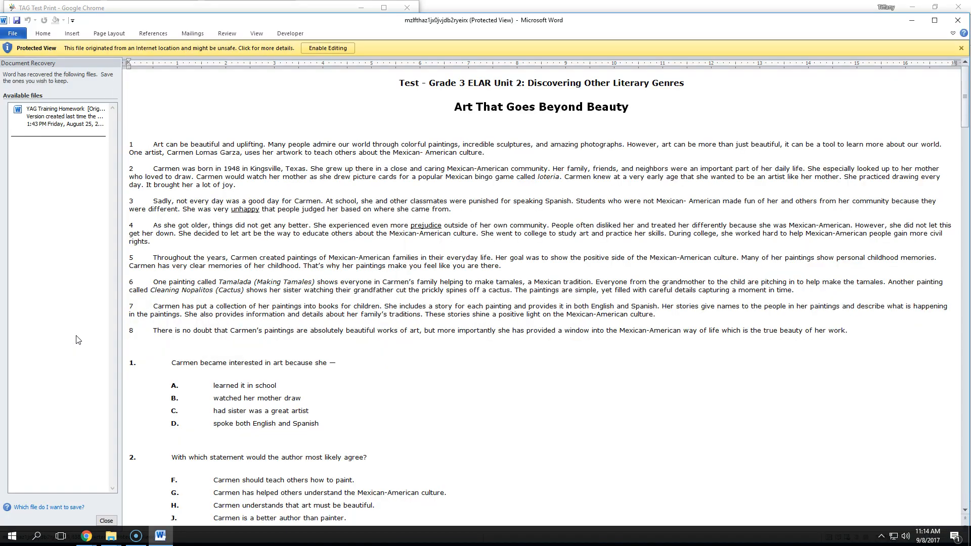
- Enable editing of the exported document and switch it to Print Layout view
left_click(326, 48)
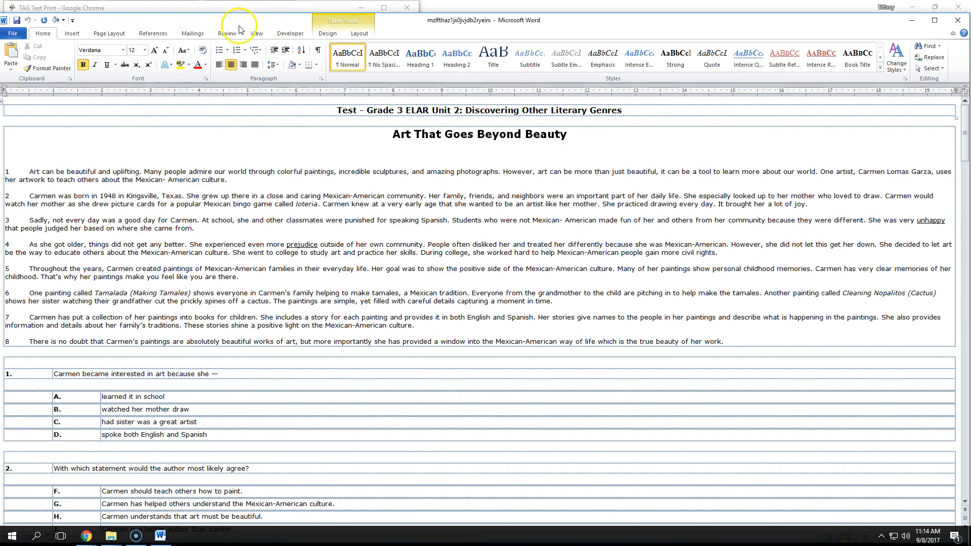
left_click(257, 33)
left_click(10, 60)
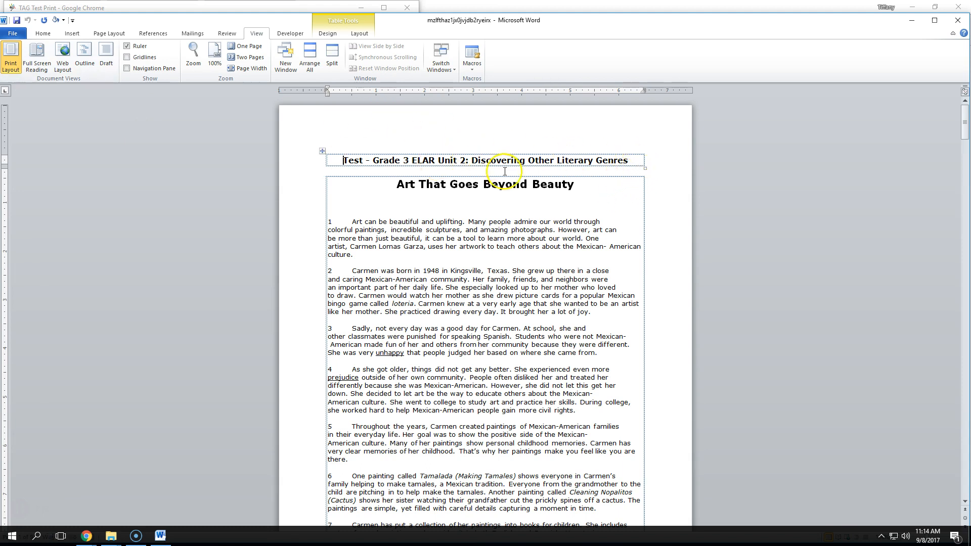
- Change the document title to "Grade 3 ELAR Unit 2 Assessment" with "Discovering Other Literary Genres" on its own line below
left_click_drag(373, 161, 352, 158)
key("Delete")
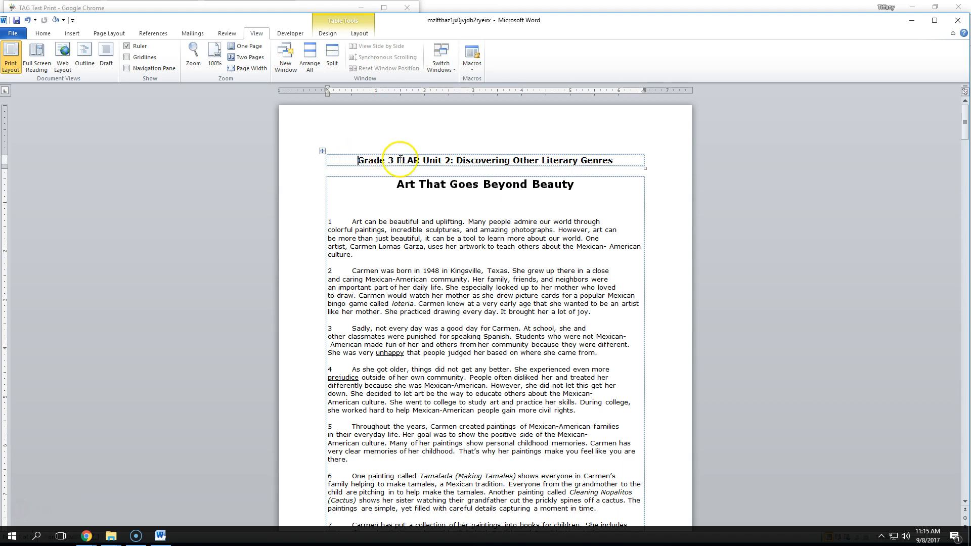
left_click(453, 161)
key("BackSpace")
key("BackSpace")
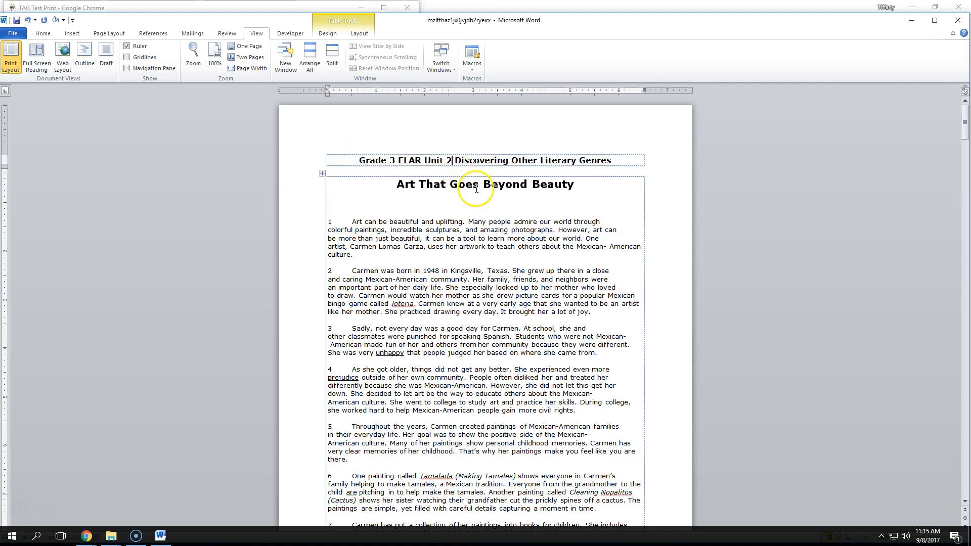
key("Return")
left_click(533, 161)
type("Assessment")
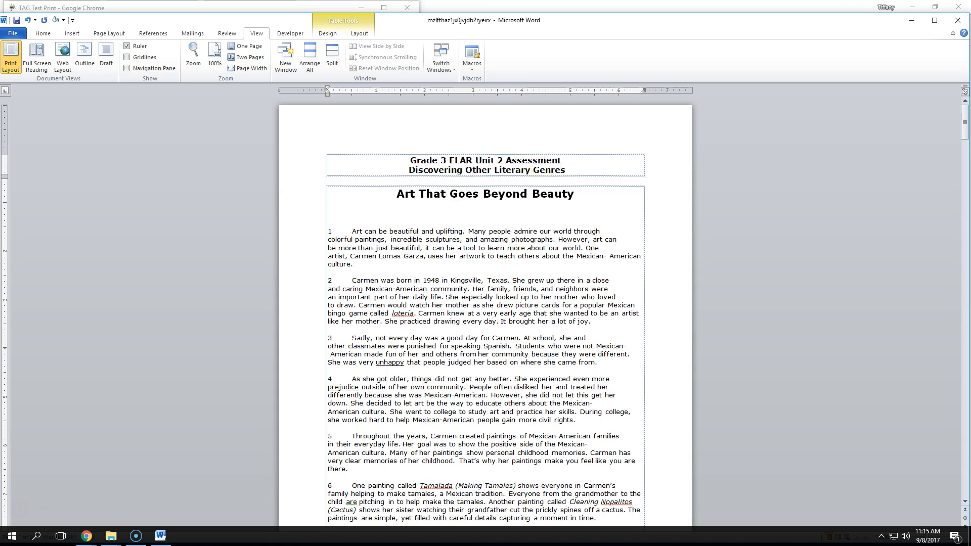
- Set the font size of all numbered paragraphs in the "Art That Goes Beyond Beauty" passage to 11
left_click_drag(336, 224, 496, 347)
left_click(43, 34)
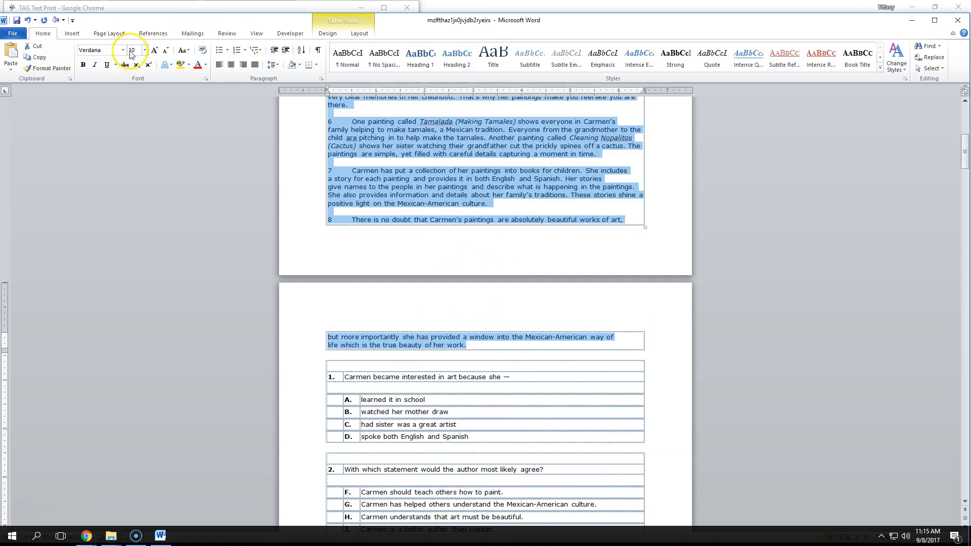
left_click(145, 50)
left_click(131, 86)
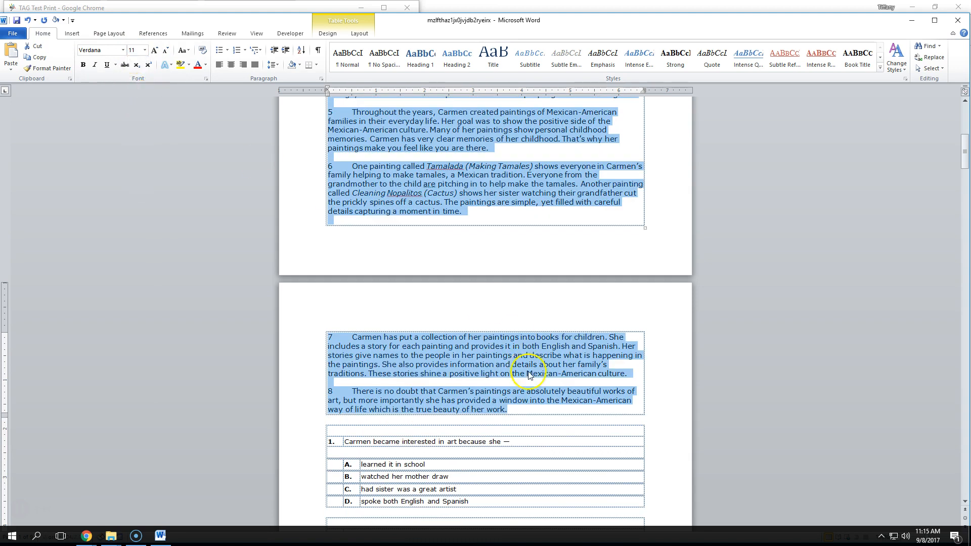
- Insert a blank line between questions 1 and 2 and another between questions 2 and 3
scroll(528, 375, "down", 7)
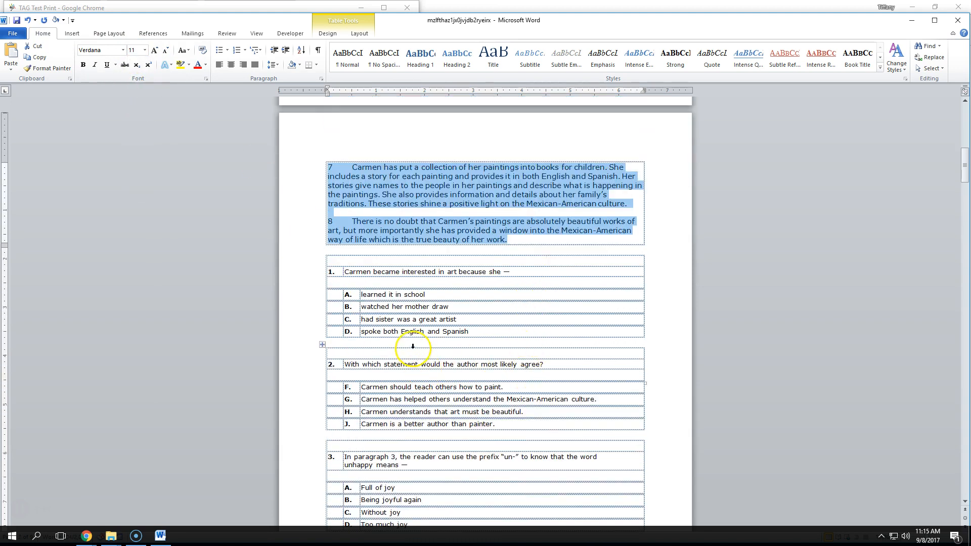
left_click(412, 347)
key("Return")
scroll(413, 342, "down", 2)
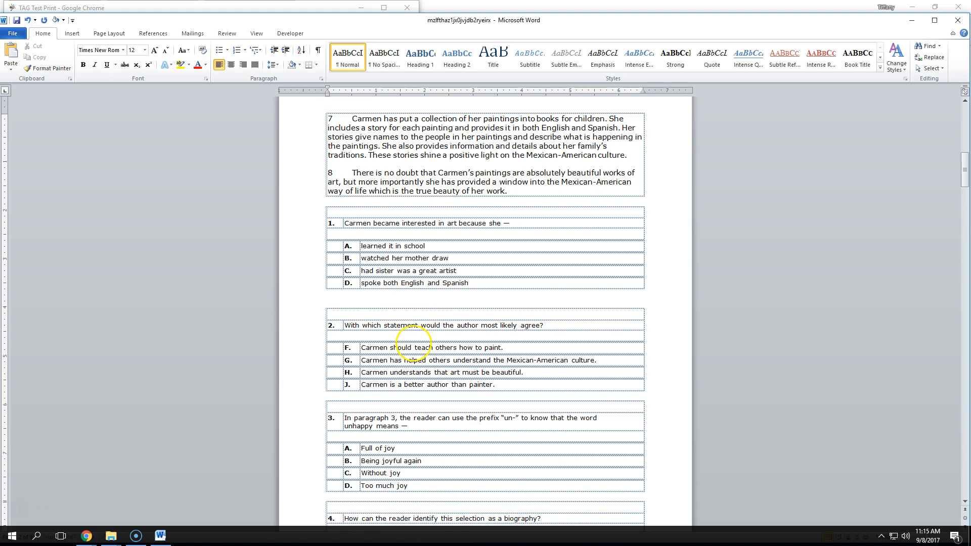
scroll(399, 349, "down", 1)
left_click(373, 369)
key("Return")
scroll(376, 366, "down", 2)
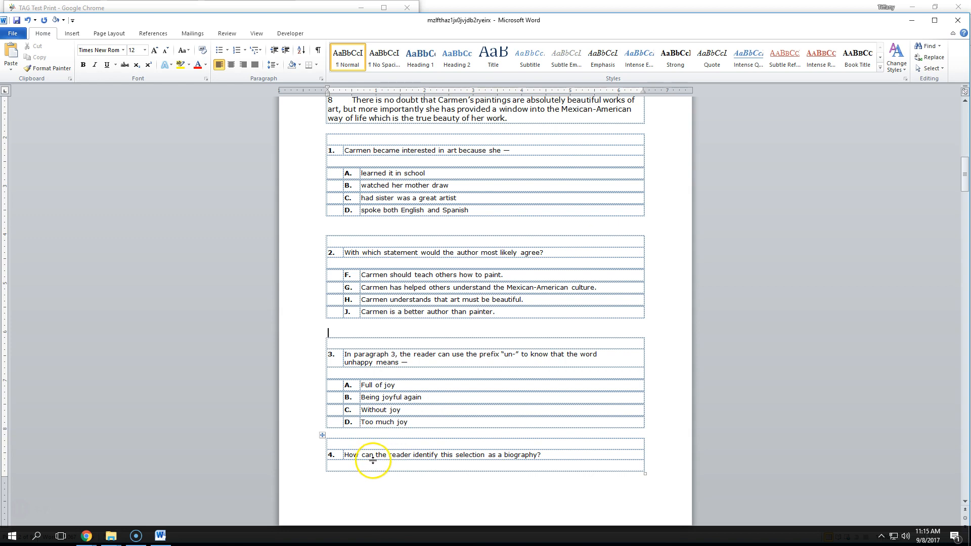
- Add blank lines above question 4 so the whole question moves onto the next page with its answer choices
scroll(373, 460, "down", 5)
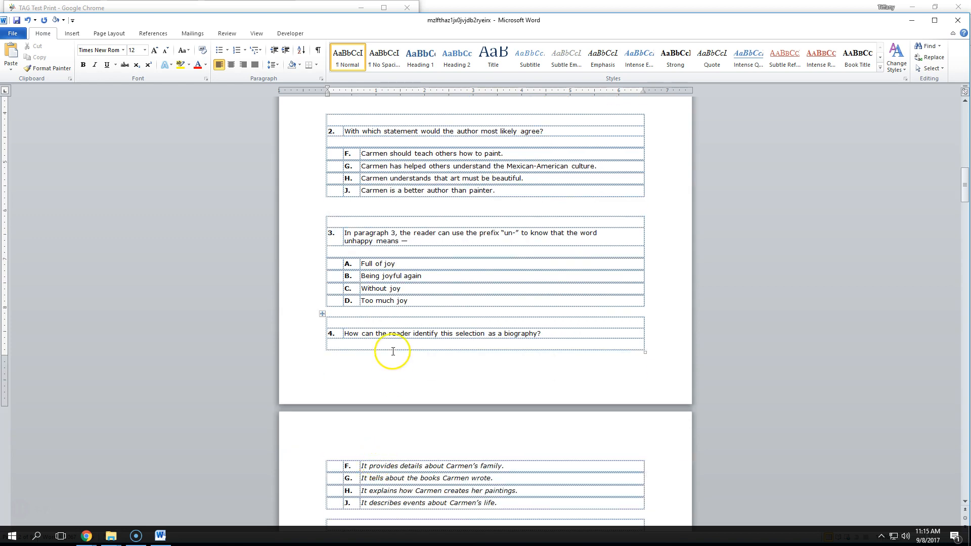
key("Return")
key("Return")
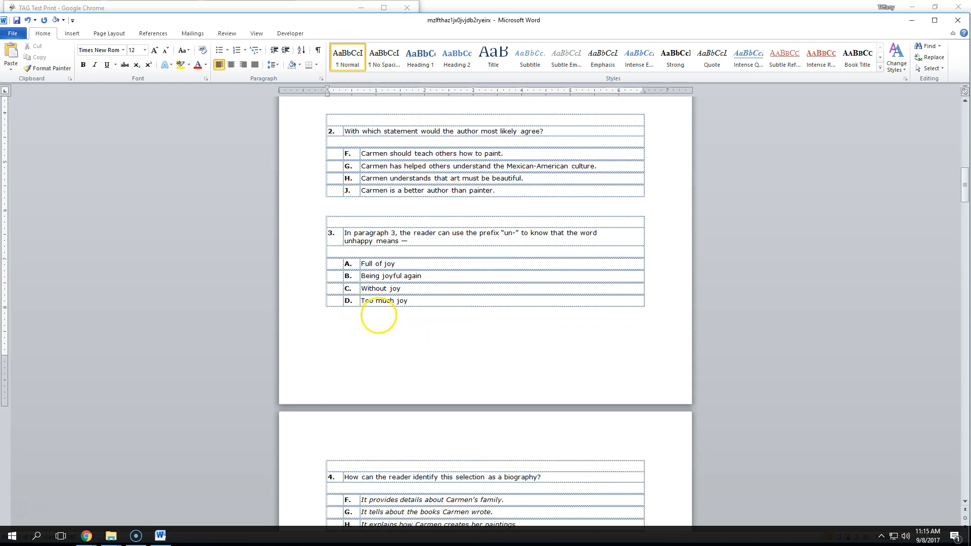
- Open the print preview of the formatted assessment and look through its pages
scroll(438, 411, "up", 12)
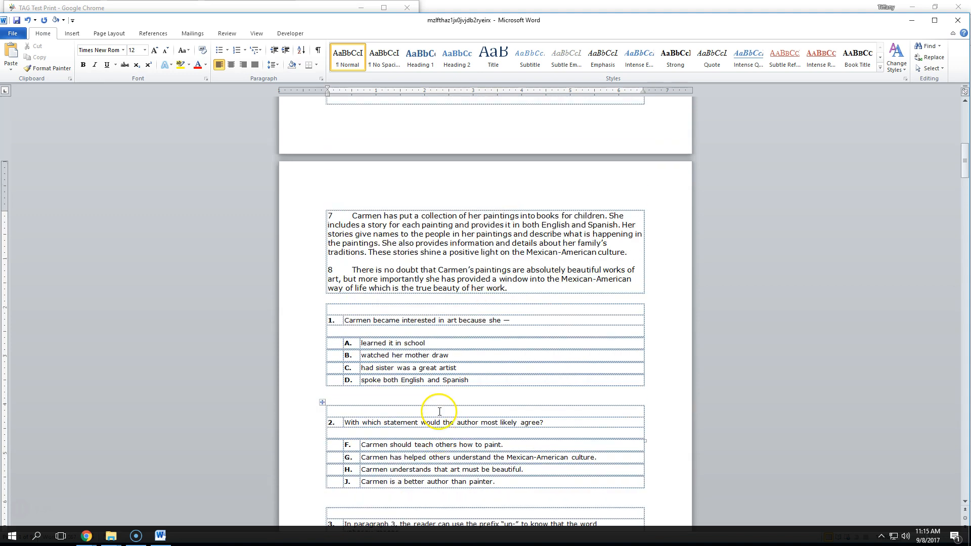
scroll(440, 411, "up", 13)
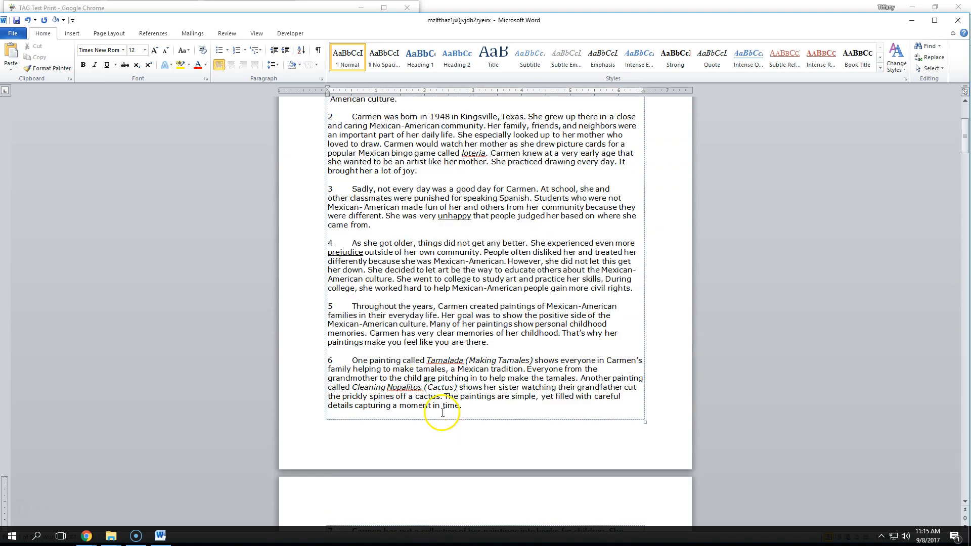
scroll(442, 413, "up", 6)
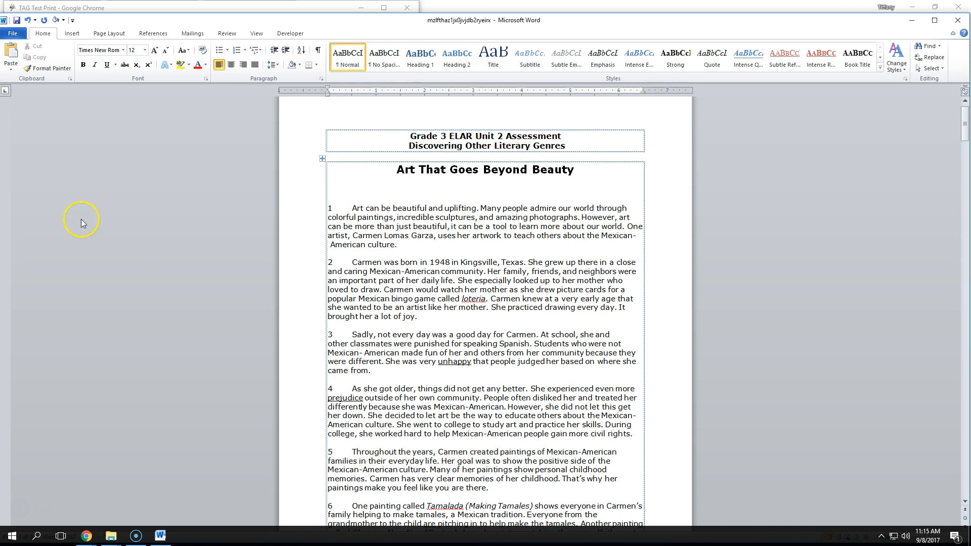
left_click(13, 33)
left_click(15, 167)
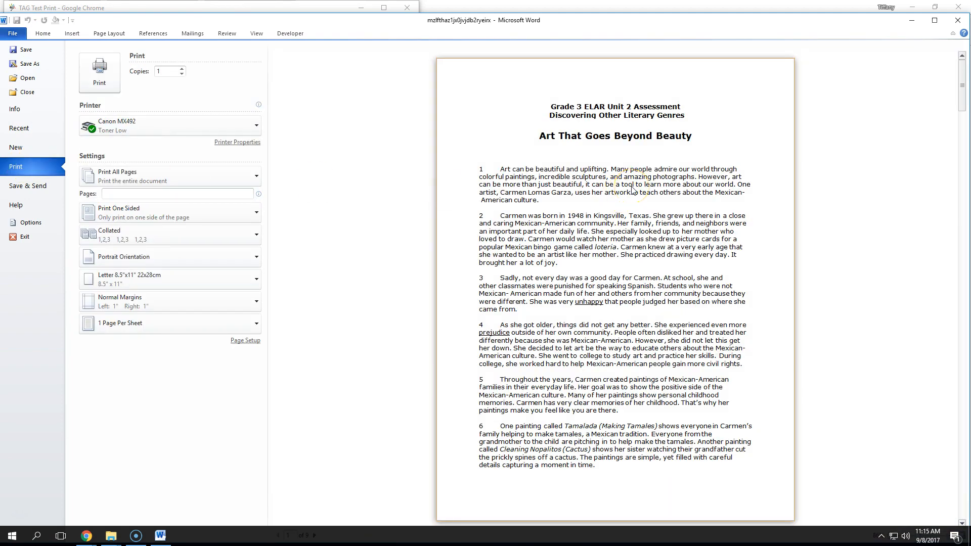
scroll(633, 191, "down", 3)
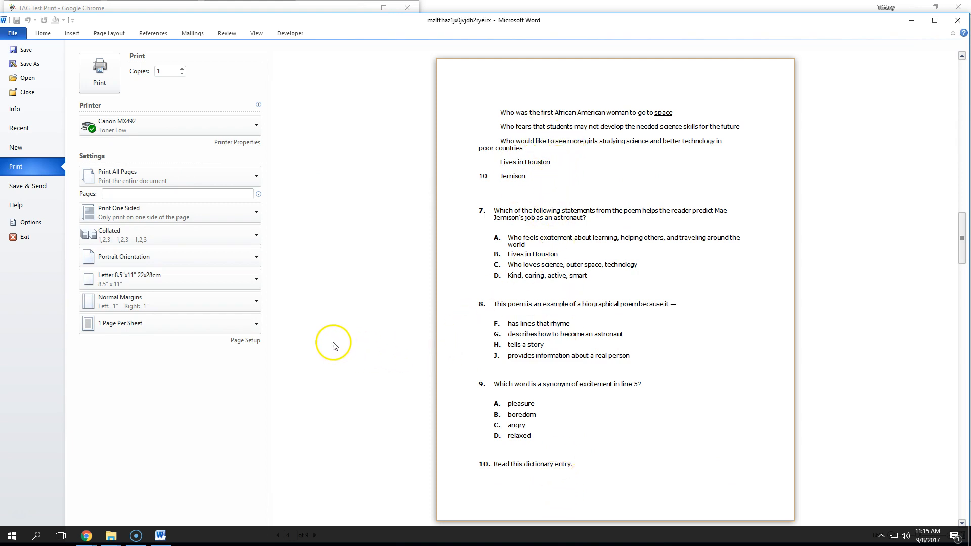
- Close the Word document without saving the changes
left_click_drag(112, 23, 119, 29)
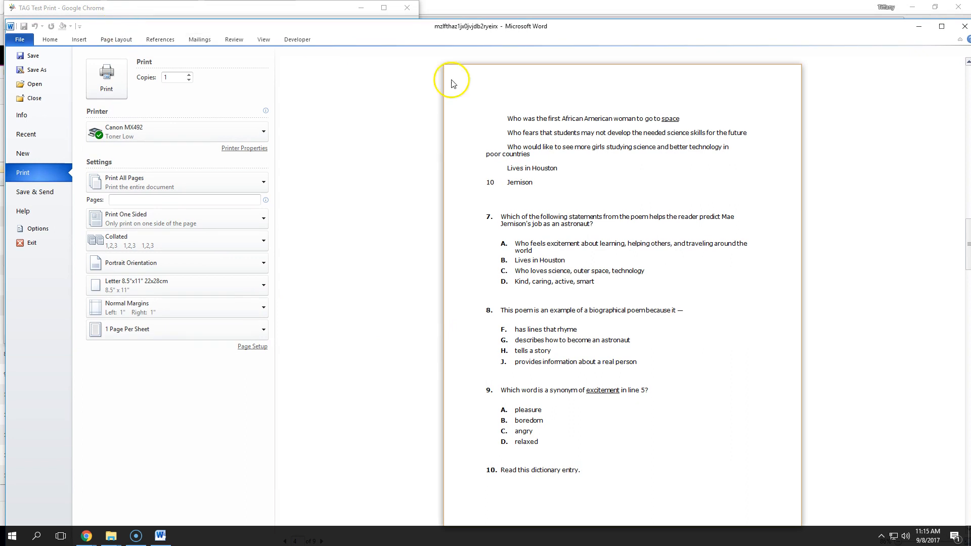
left_click(966, 27)
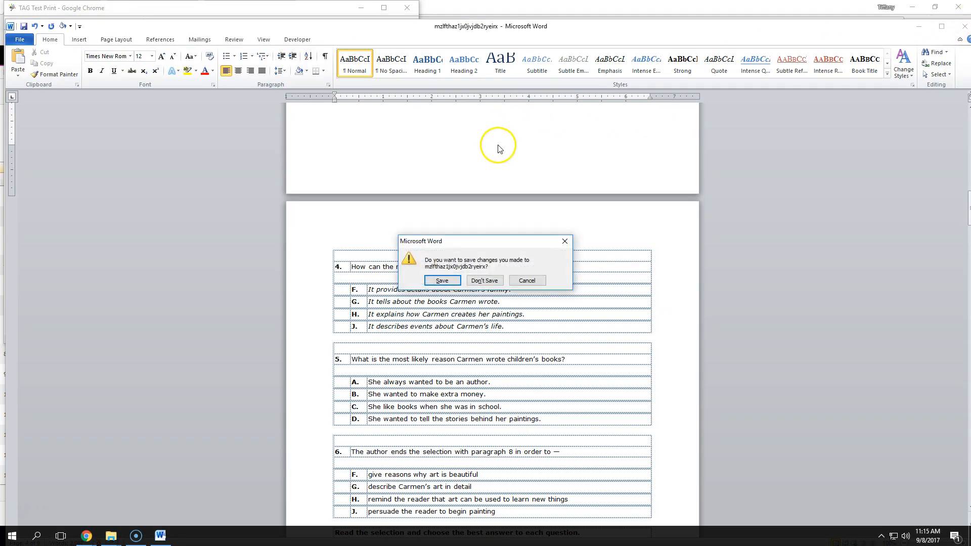
left_click(484, 279)
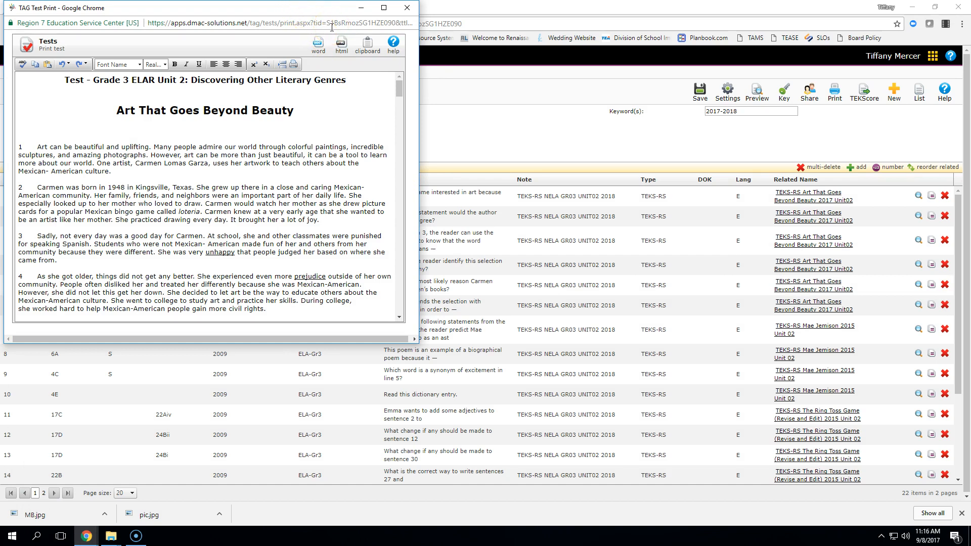
- Copy the test's print version to the clipboard and create a new Google Doc in Google Drive's shared Unit Assessments folder
left_click(368, 49)
left_click_drag(330, 13, 371, 103)
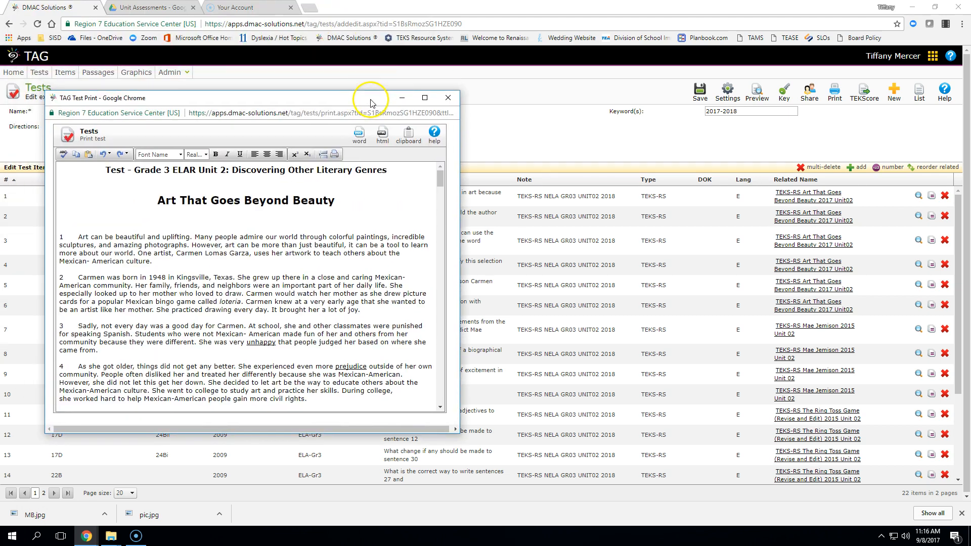
left_click(154, 7)
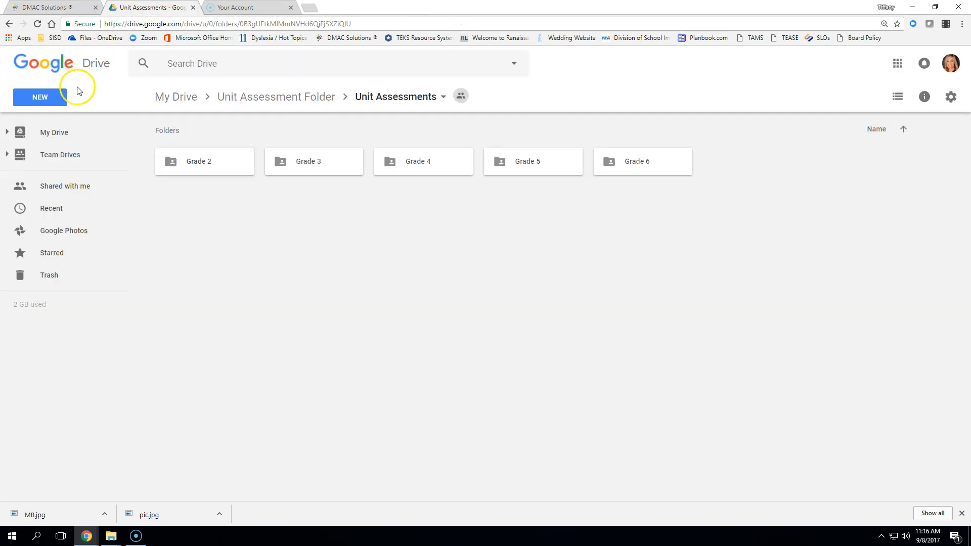
left_click(51, 97)
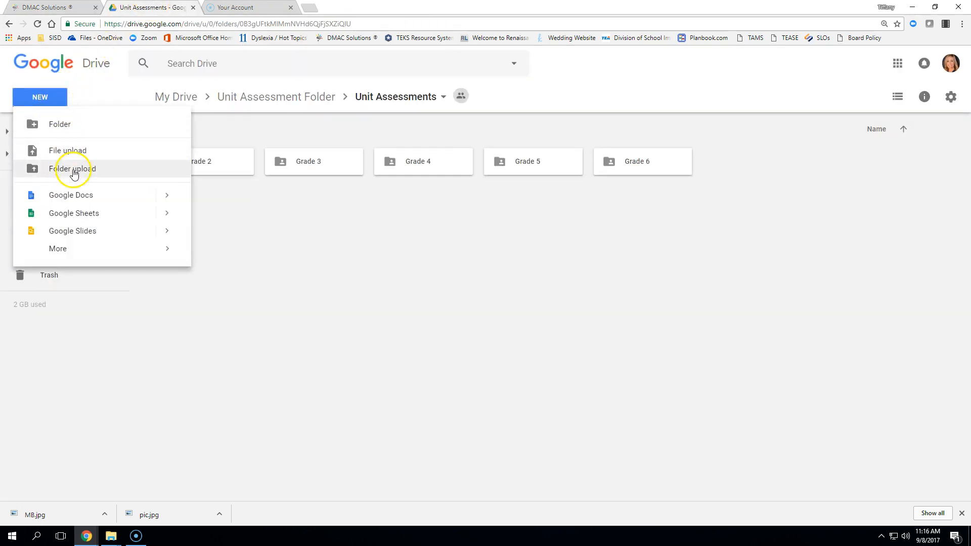
left_click(80, 196)
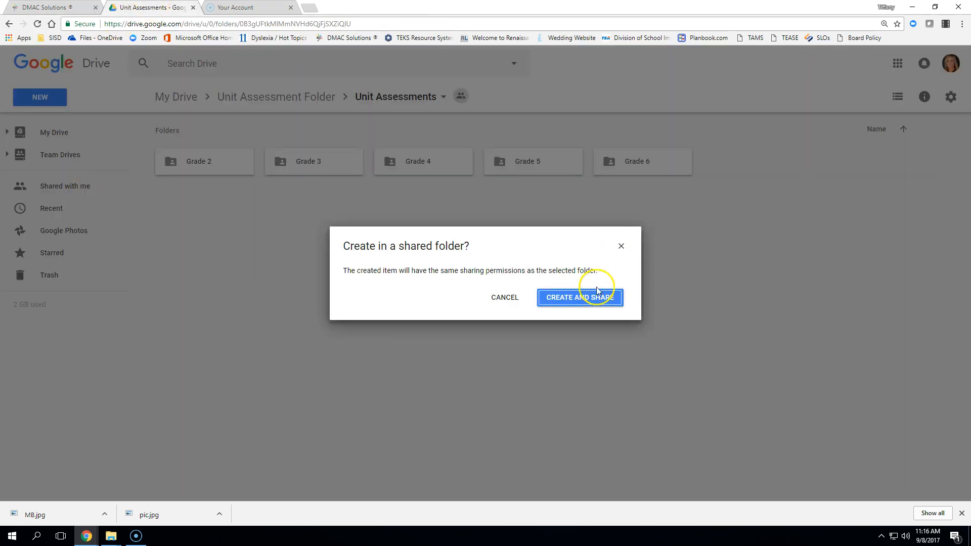
left_click(585, 302)
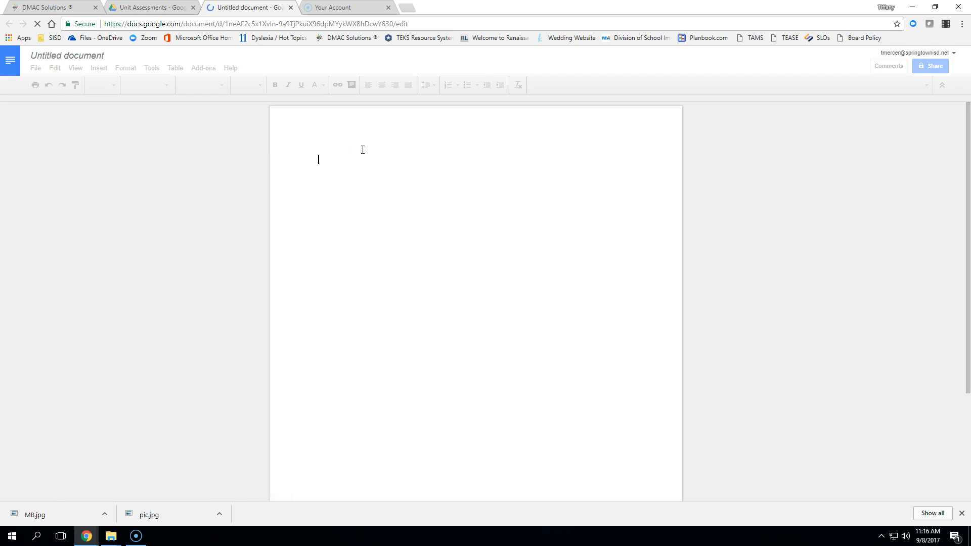
- Paste the copied assessment into the blank Google Doc
right_click(363, 150)
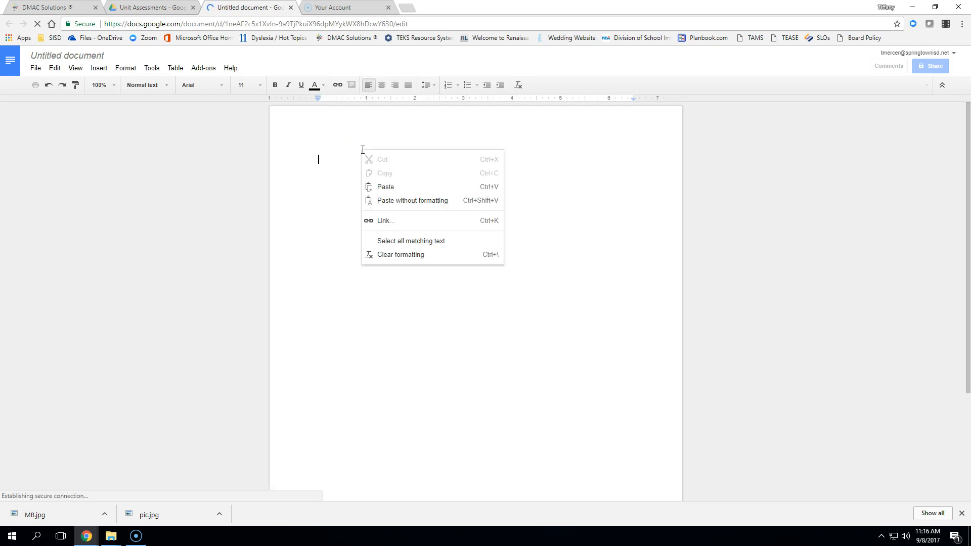
left_click(392, 190)
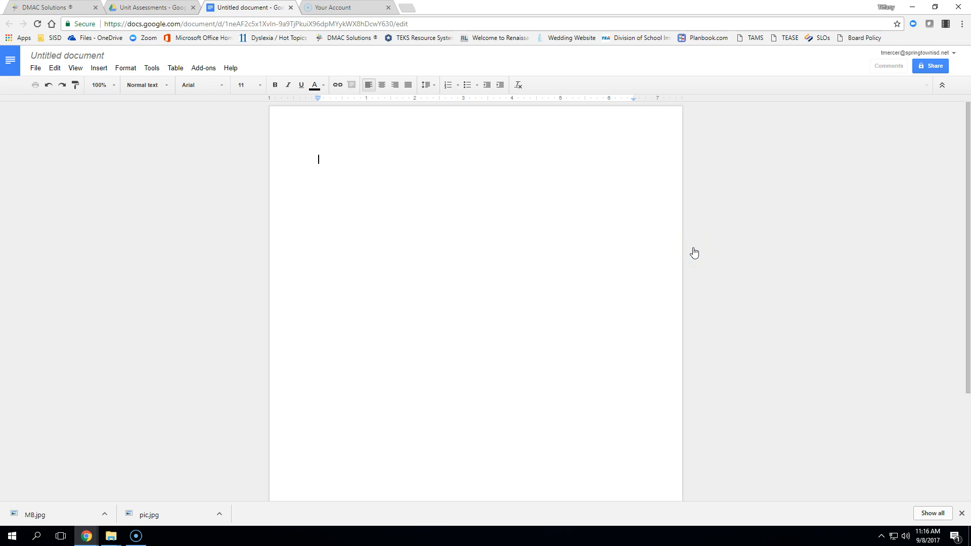
key("ctrl+Return")
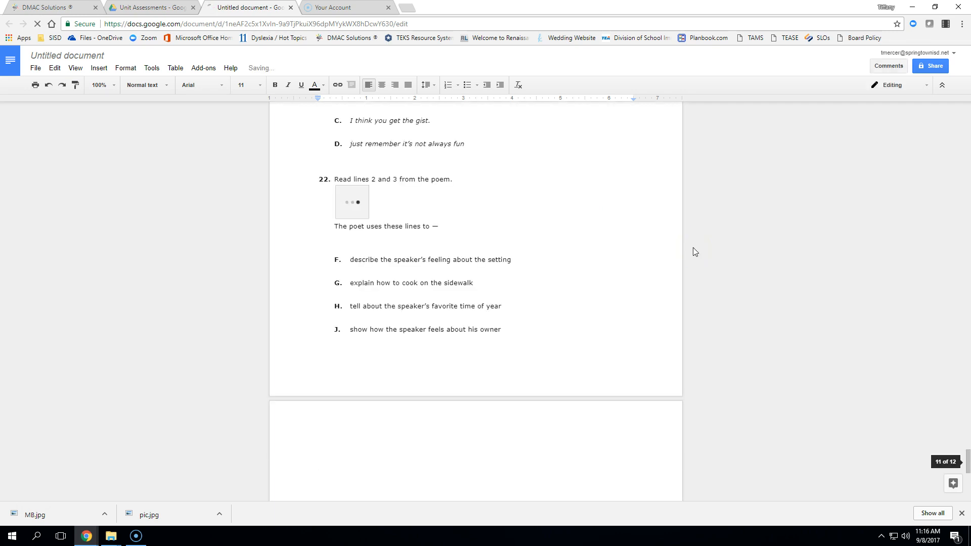
- Look through the pasted assessment from its last question back to the first passage, and view the available download formats
scroll(498, 337, "up", 2)
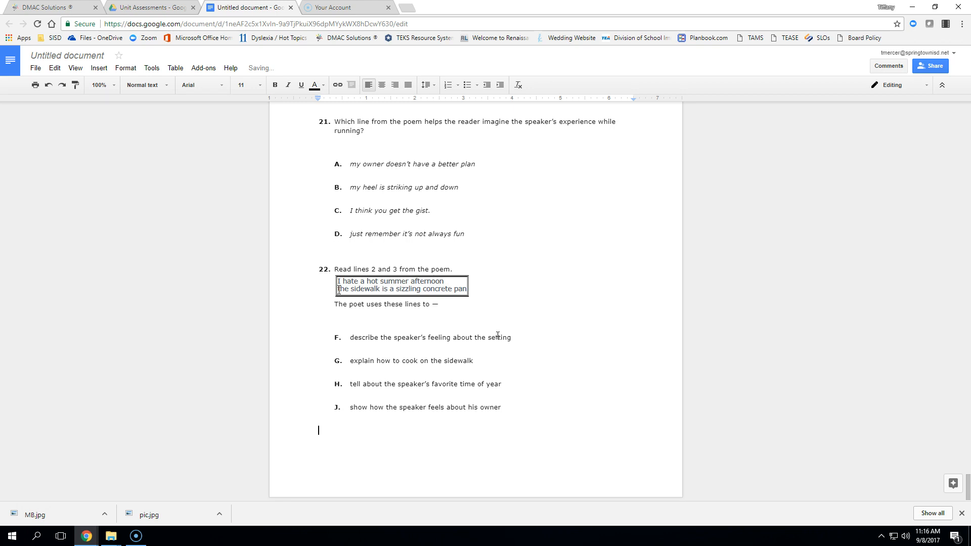
scroll(475, 303, "up", 3)
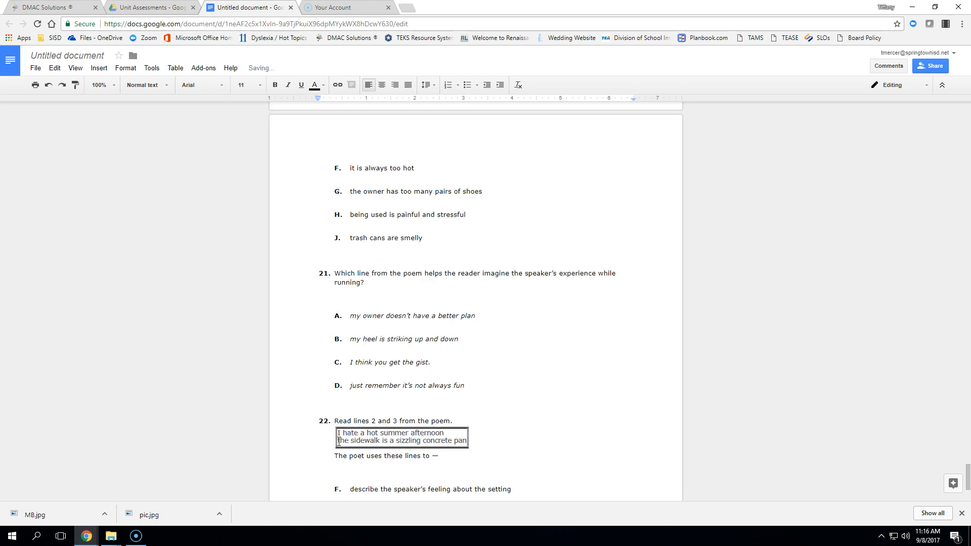
left_click_drag(967, 477, 967, 382)
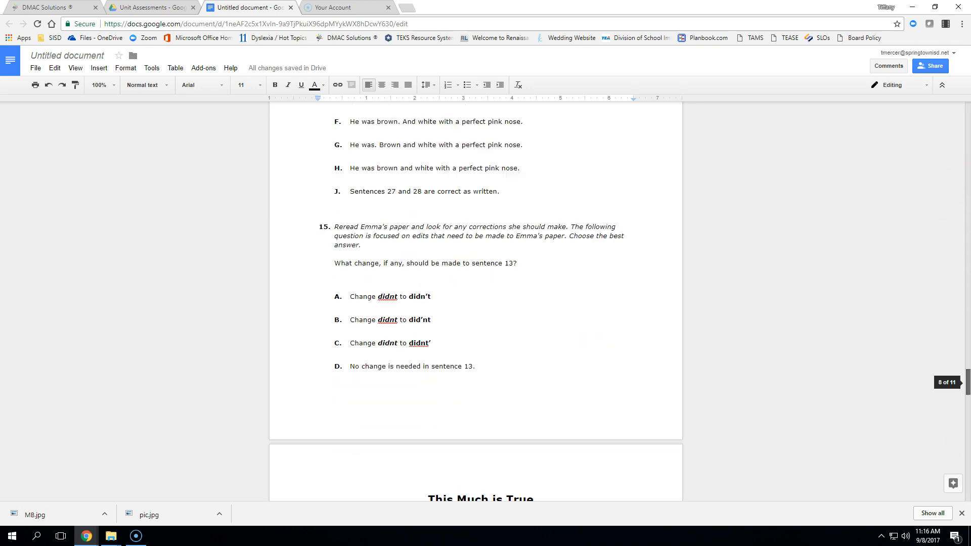
left_click_drag(960, 104, 958, 106)
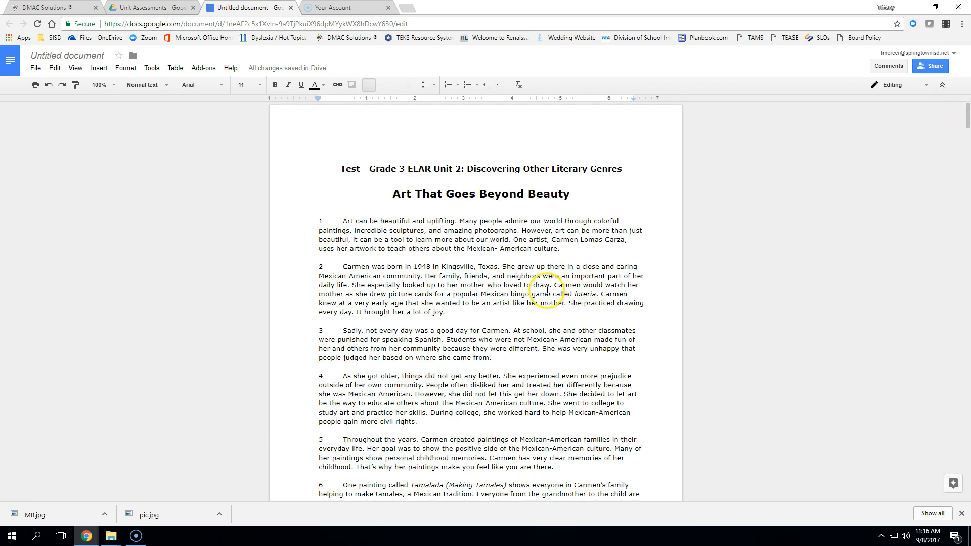
scroll(542, 289, "down", 1)
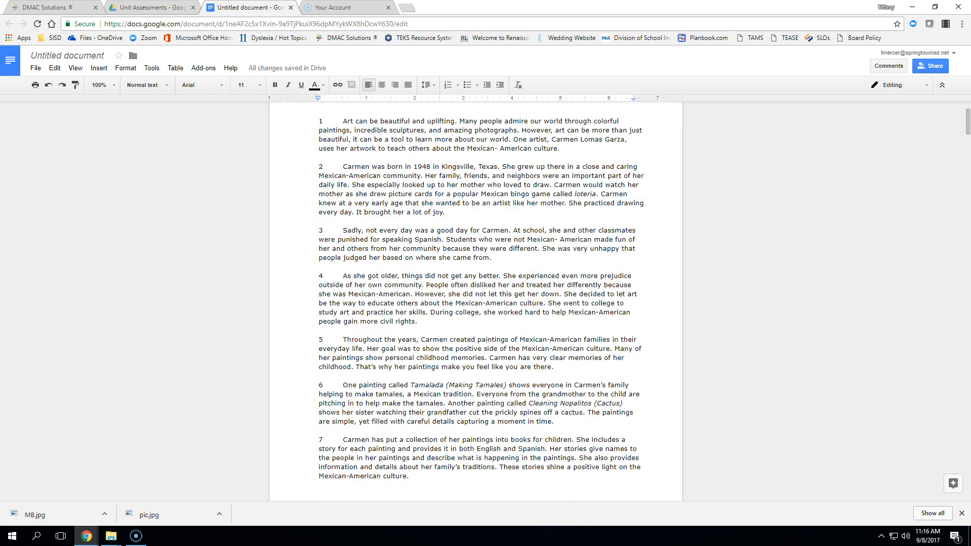
left_click(36, 68)
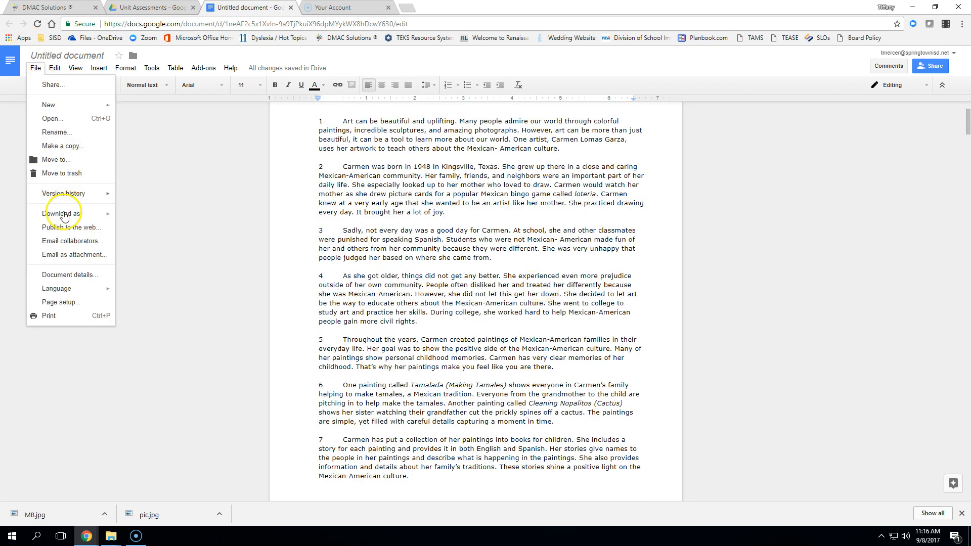
mouse_move(63, 214)
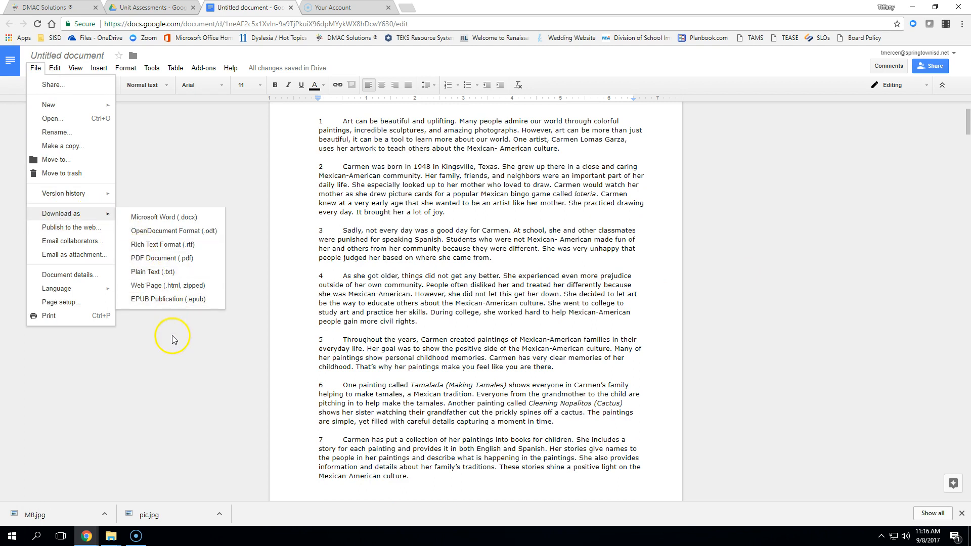
left_click(146, 385)
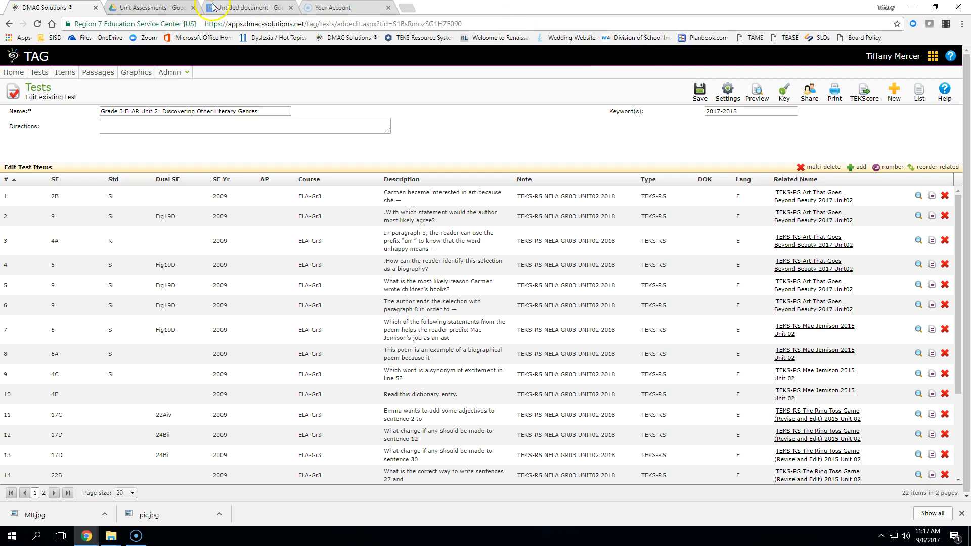
- Switch to Google Drive and move the untitled document from Unit Assessments into the Grade 3 folder
left_click(158, 10)
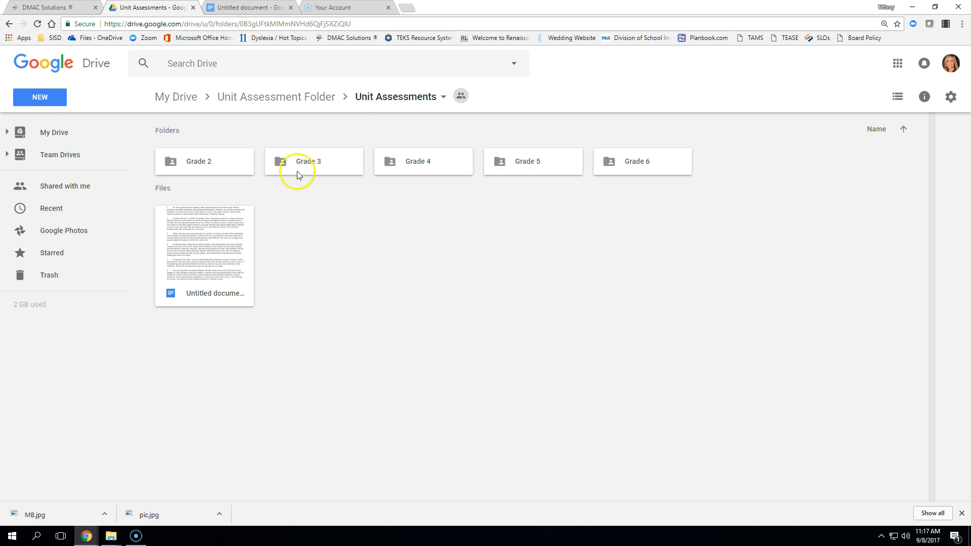
left_click(253, 214)
left_click_drag(257, 214, 301, 157)
left_click(618, 311)
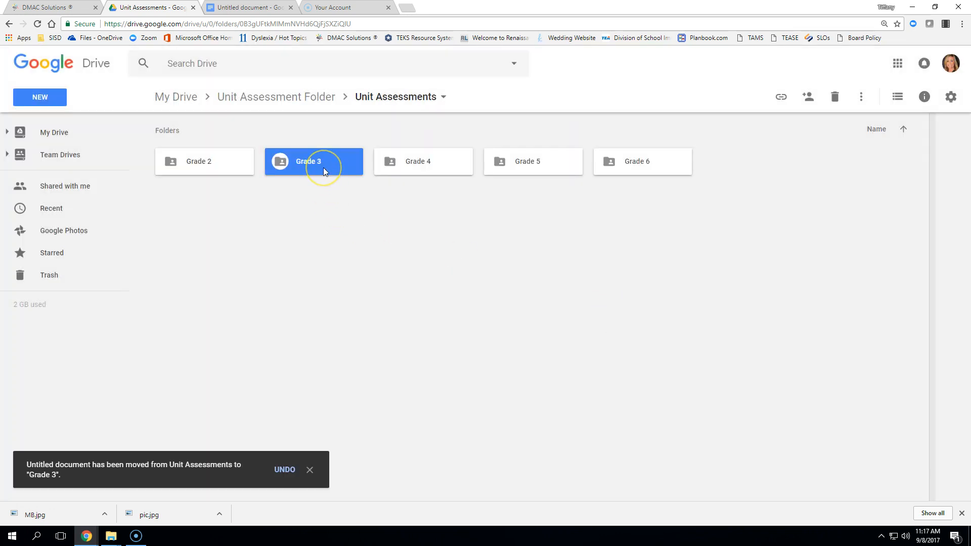
- View the ELAR folder inside the Grade 3 folder, and return to the test in DMAC TAG
double_click(323, 168)
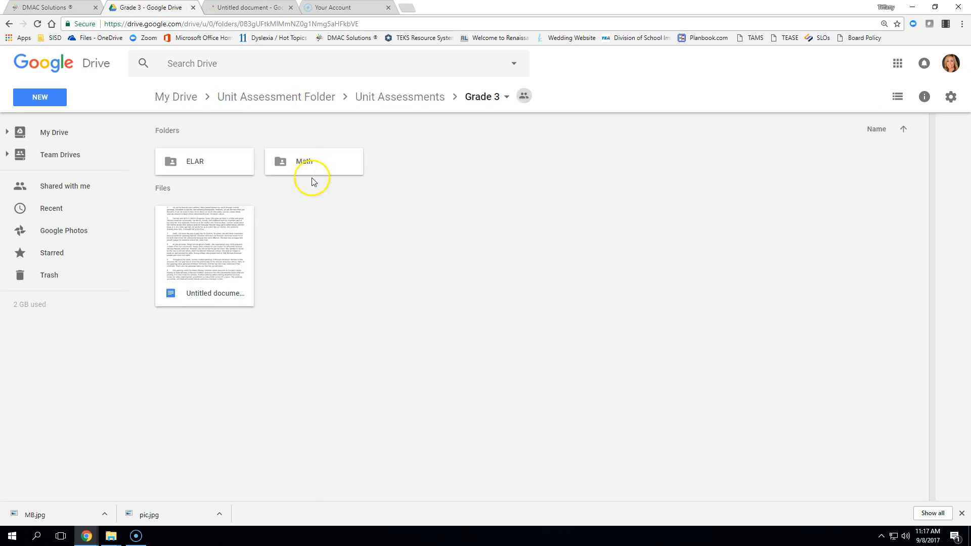
left_click(211, 268)
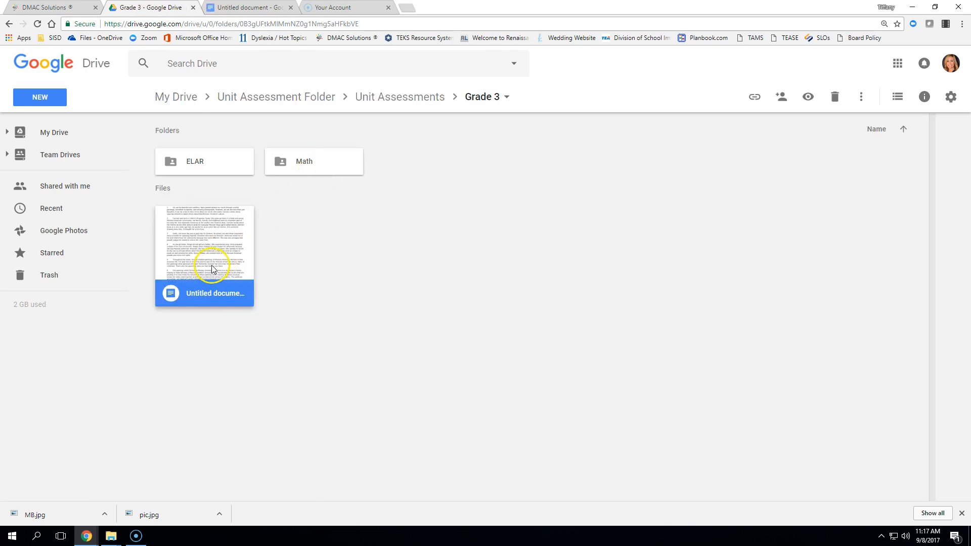
double_click(191, 168)
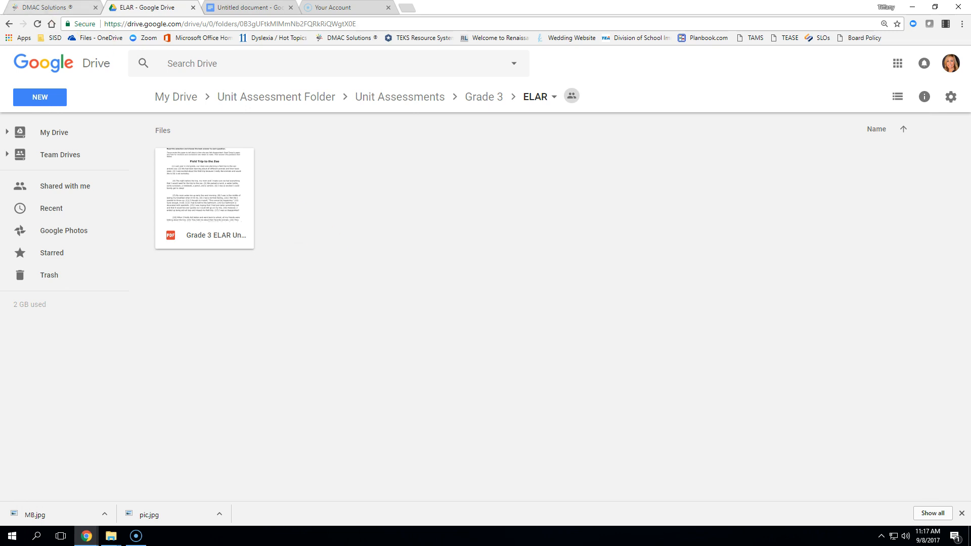
left_click(31, 7)
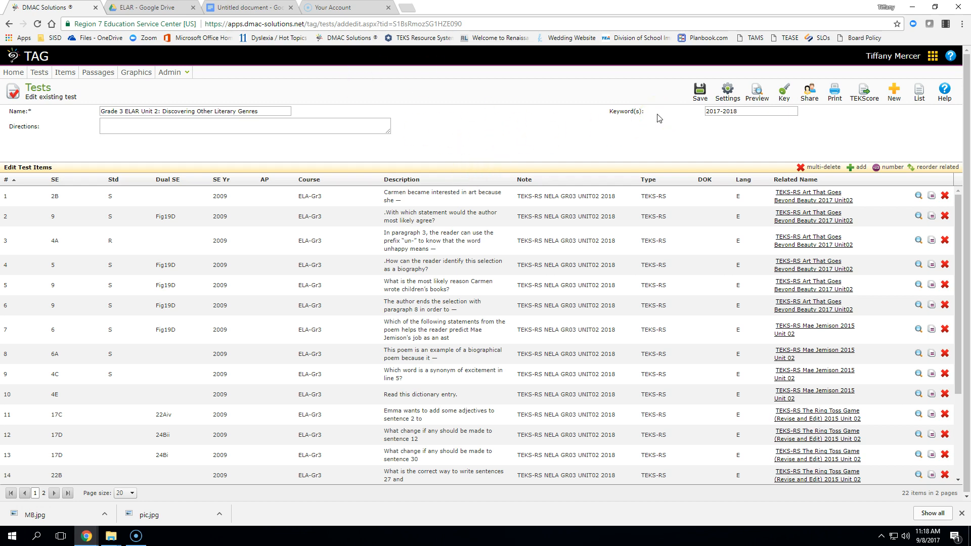
- Create and save a TEKScore test key from this test with grade 03 and version 302, keeping the preset date and passing standard
left_click(864, 93)
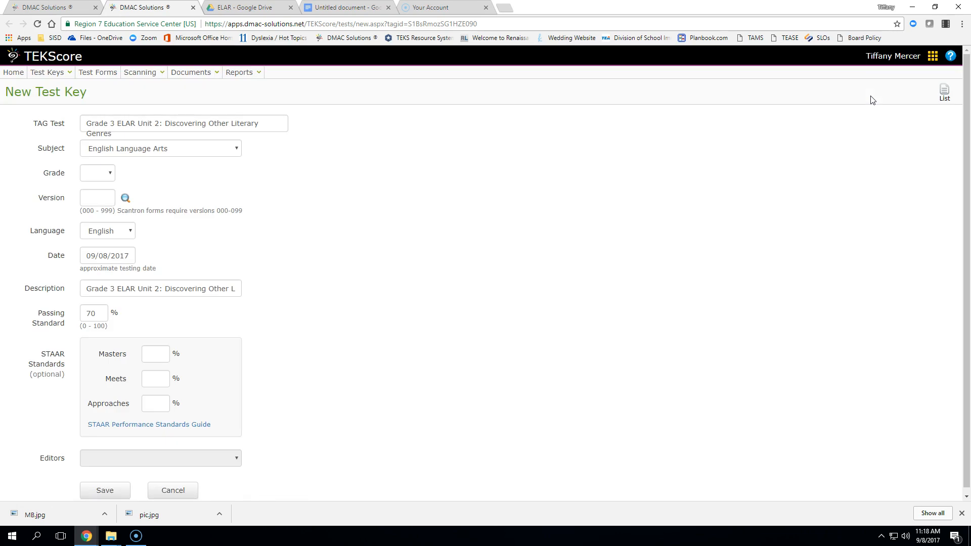
left_click(107, 175)
left_click(94, 223)
left_click(100, 198)
type("302")
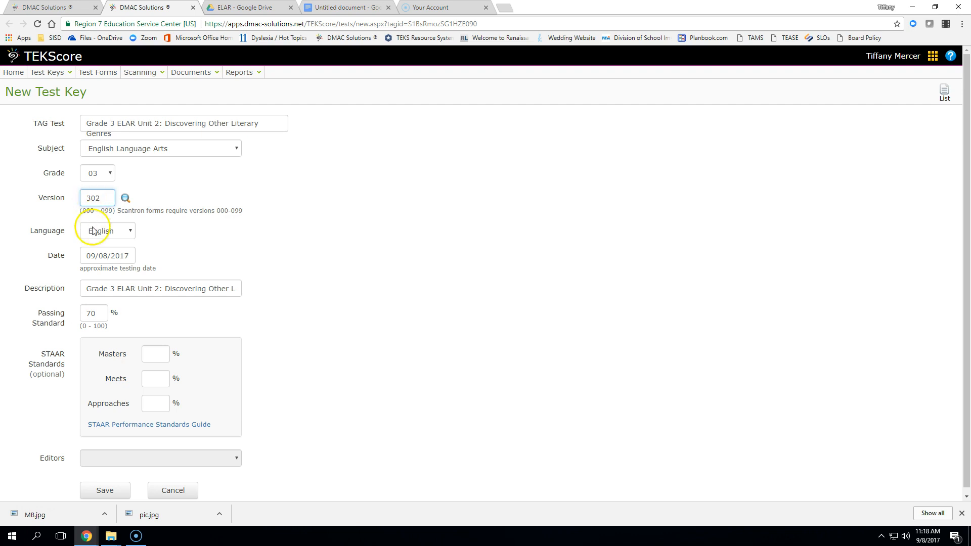
left_click(132, 255)
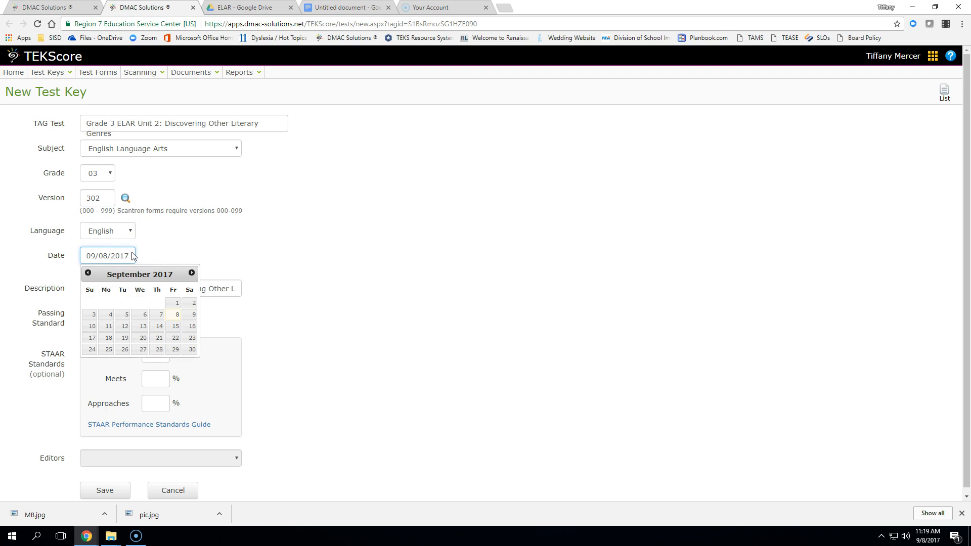
left_click(162, 247)
left_click(107, 313)
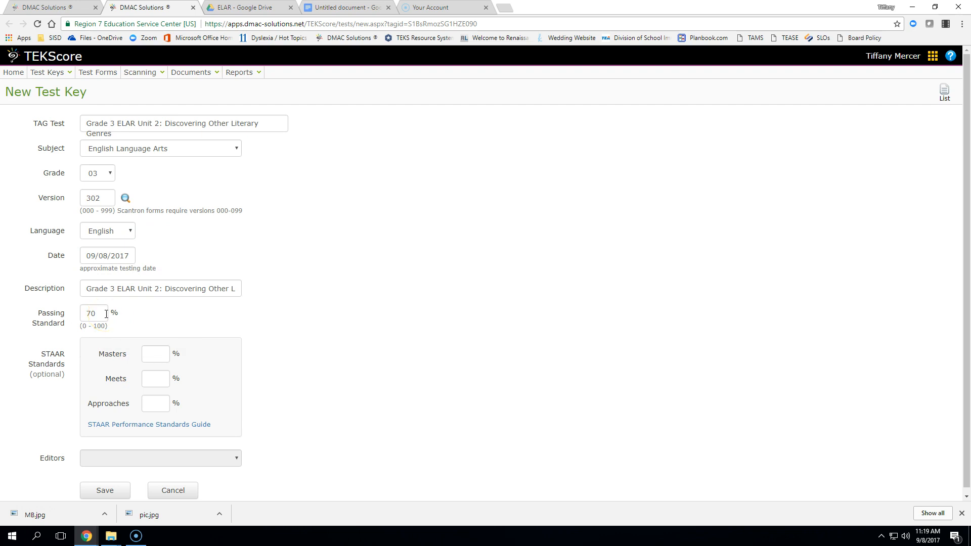
scroll(106, 313, "down", 1)
left_click(116, 482)
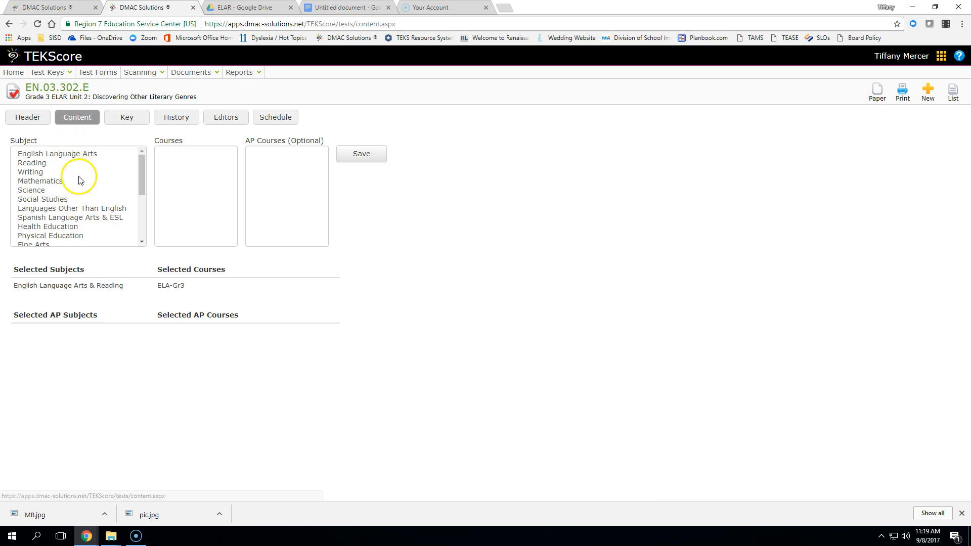
- Review the test key's selected subject and course, and examine the TEKS dual coding of its answers, including the standards list for question 2
left_click_drag(71, 282, 67, 287)
left_click(68, 288)
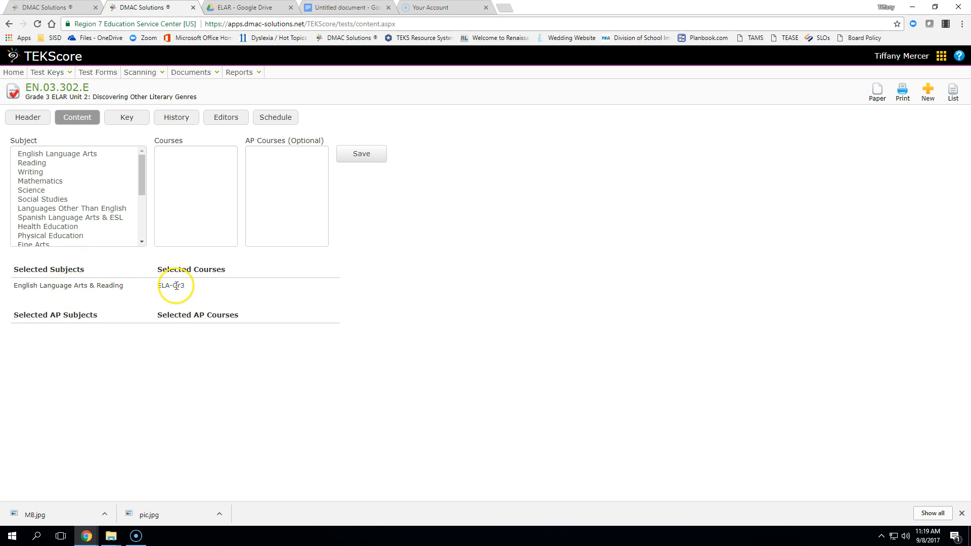
left_click(128, 119)
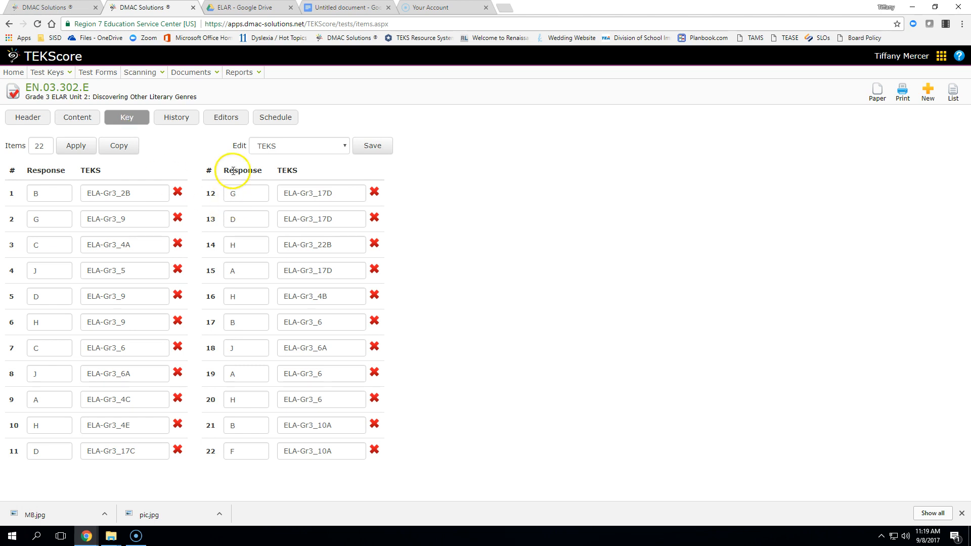
left_click(268, 146)
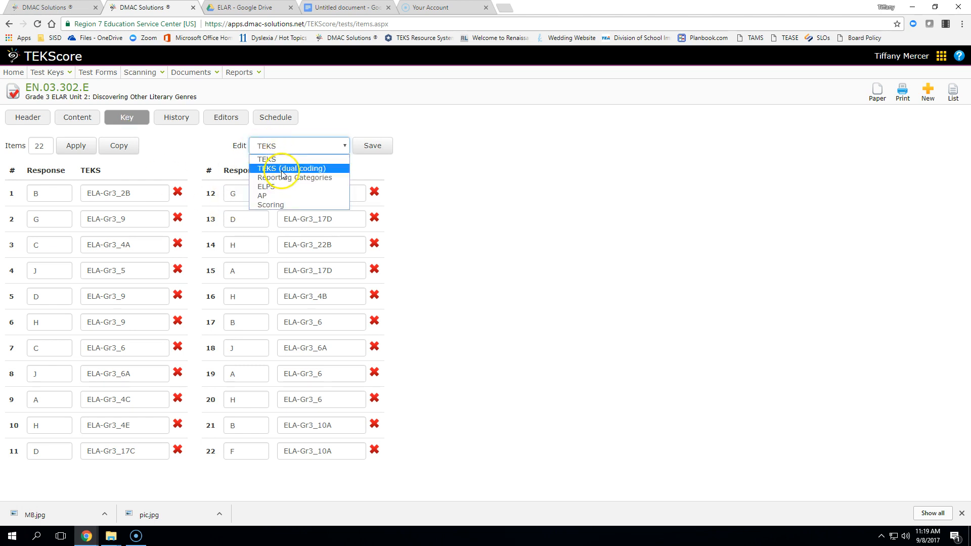
left_click(282, 170)
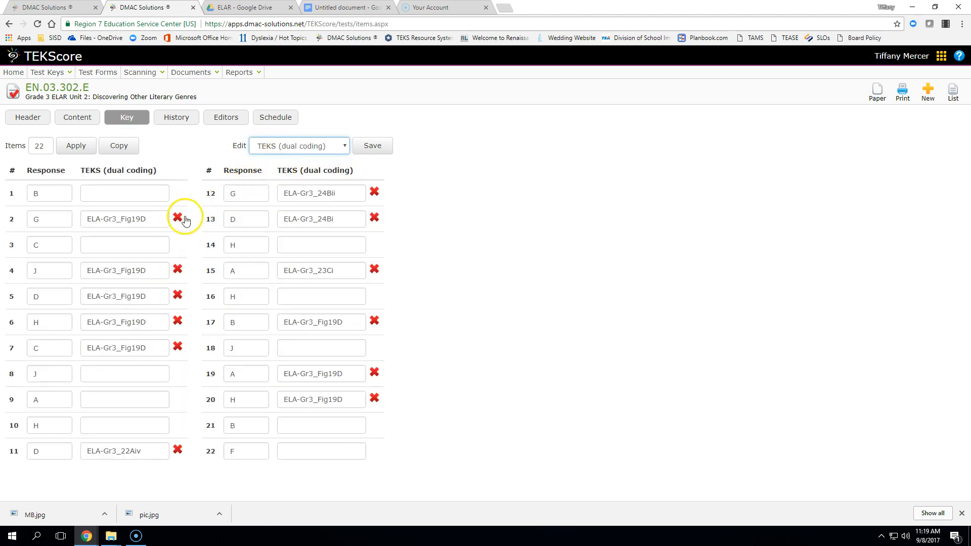
left_click(159, 224)
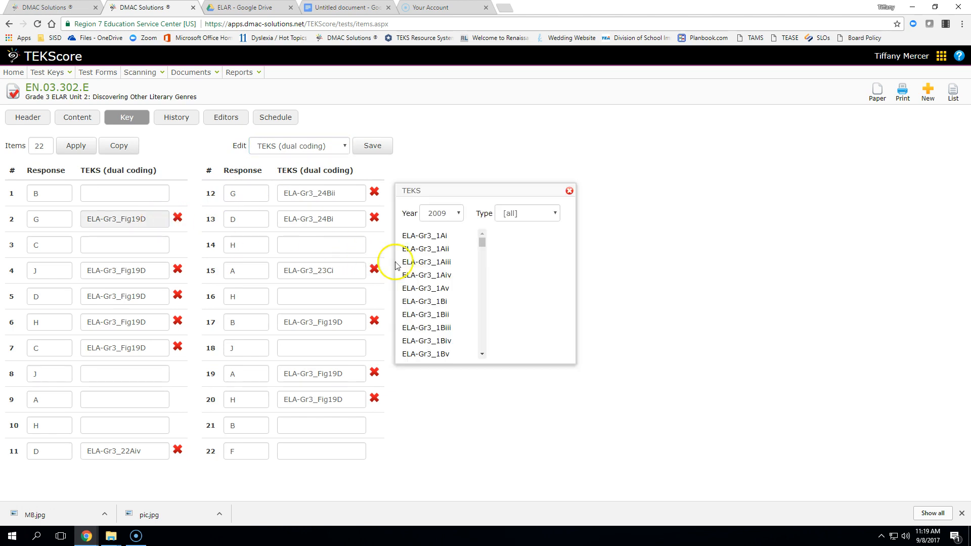
scroll(432, 264, "down", 10)
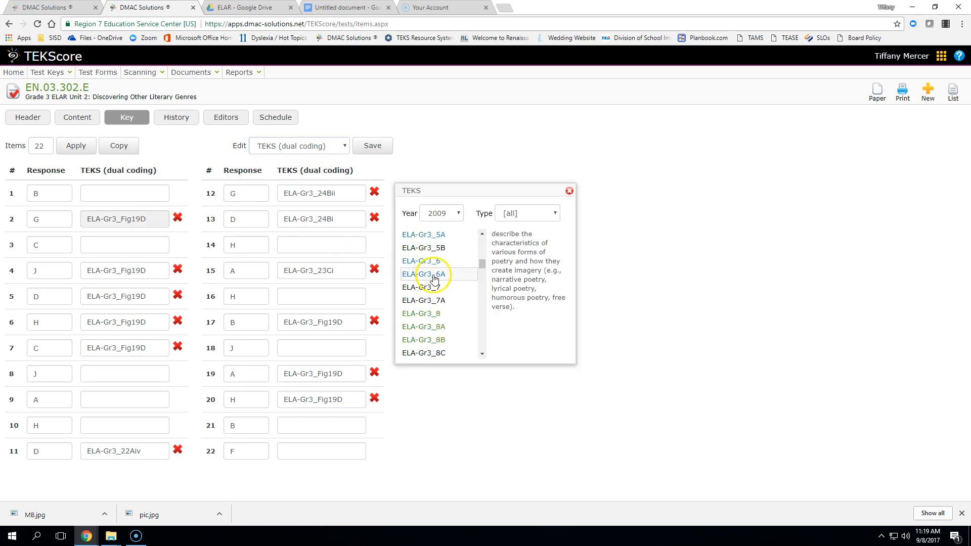
left_click(569, 191)
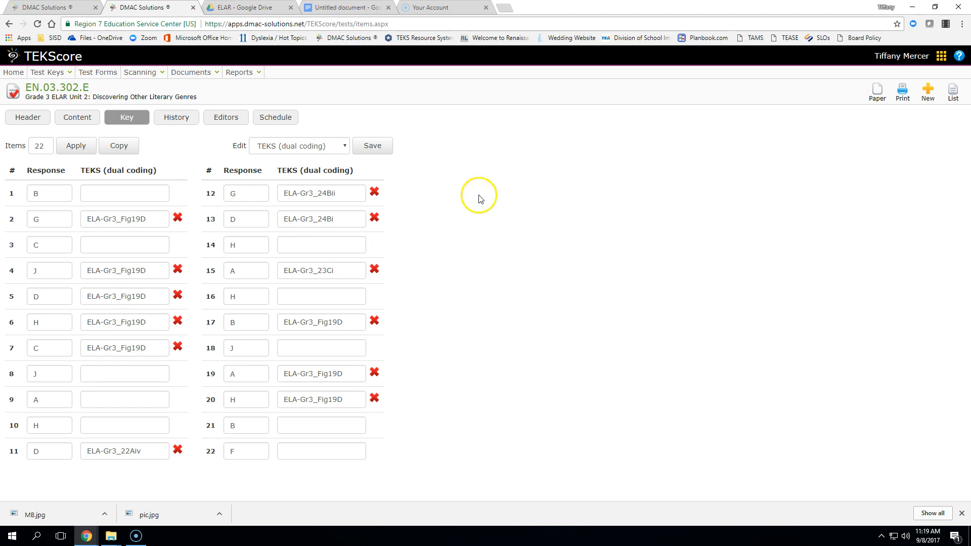
- View the test key's history and the list of users who can be assigned as editors
left_click(194, 119)
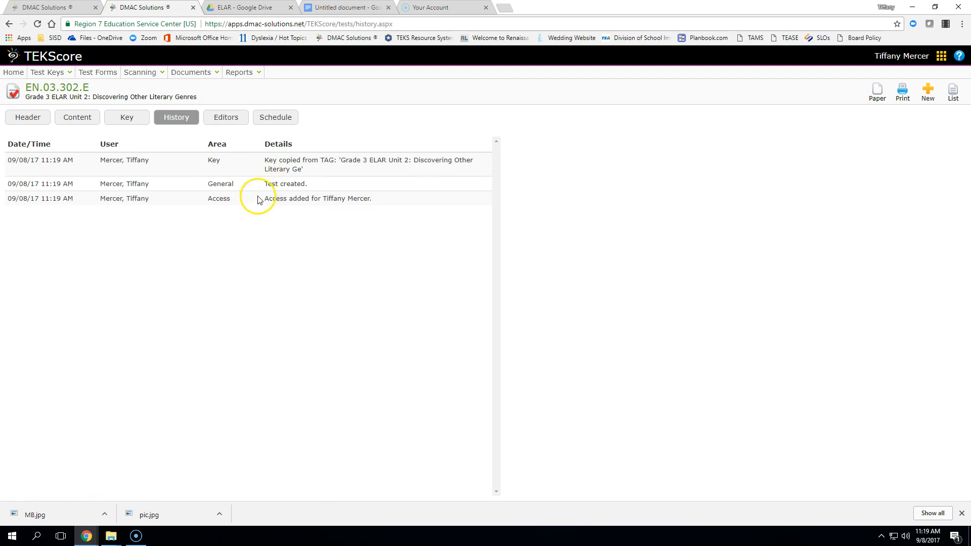
left_click(234, 121)
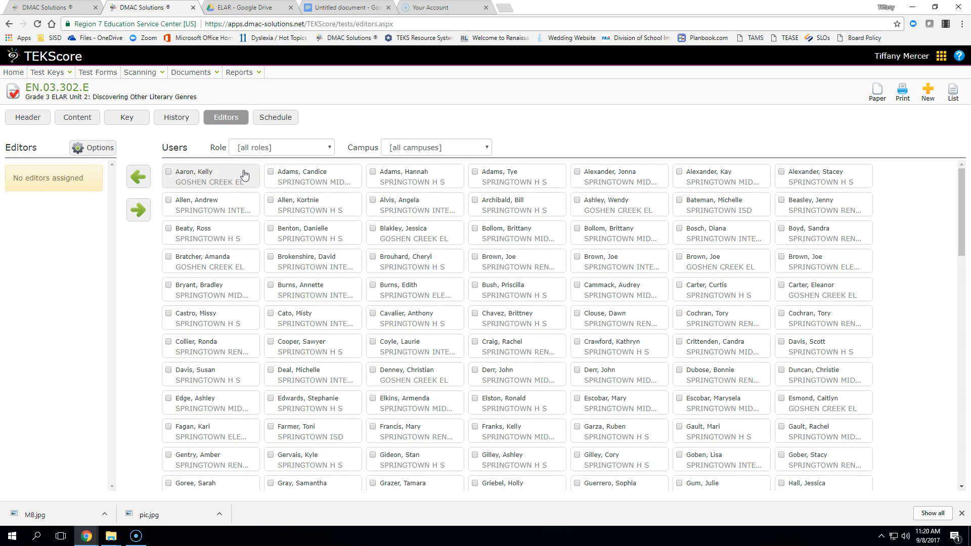
left_click(373, 314)
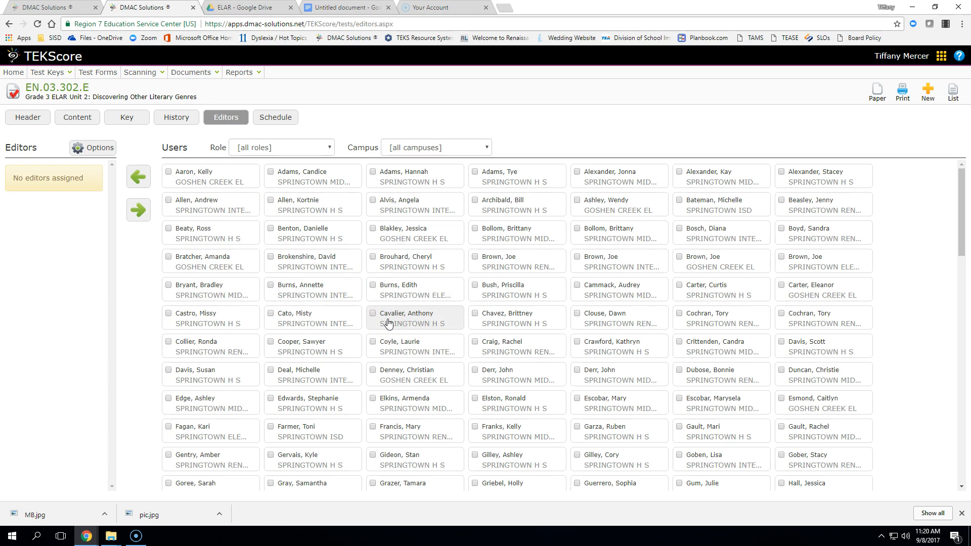
- Approve test key EN.03.302.E for plain paper printing with an 11 point font
left_click(874, 98)
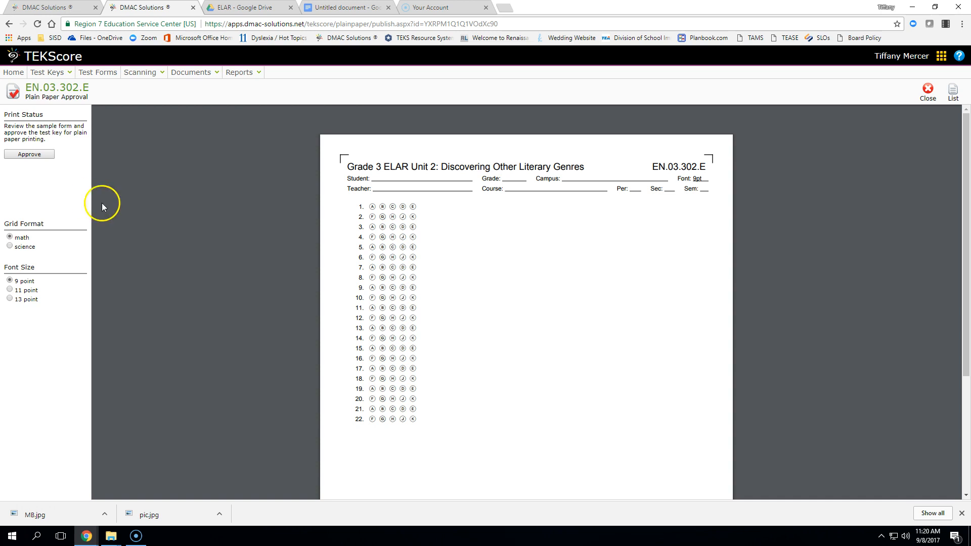
left_click(9, 289)
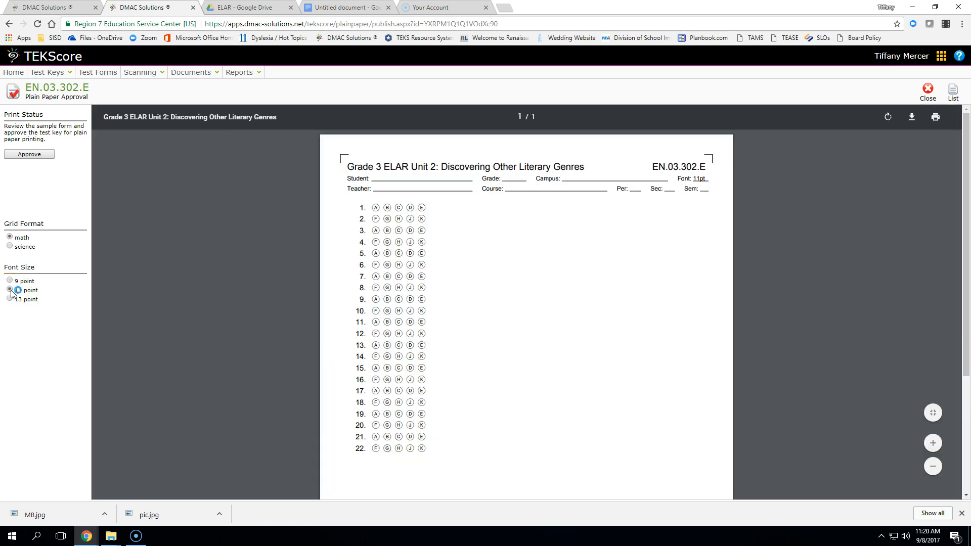
left_click(25, 155)
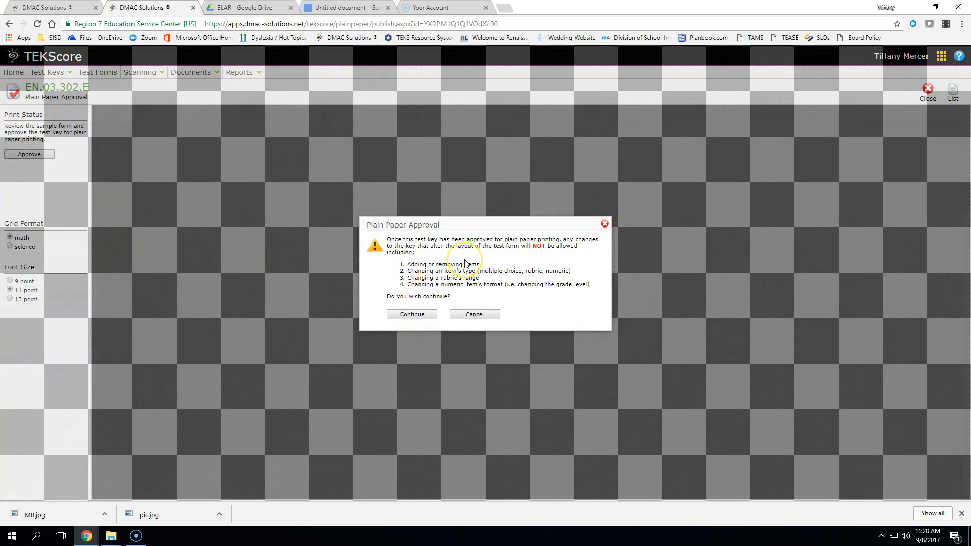
left_click(478, 277)
left_click(417, 315)
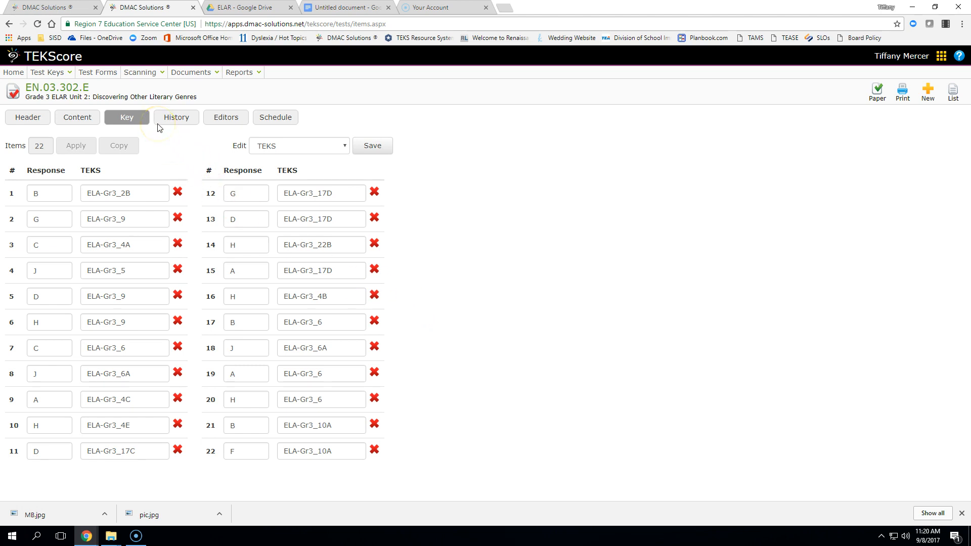
- Search for test-form classes at Springtown Intermediate School for one teacher, grade 05 and semester Y
left_click(109, 74)
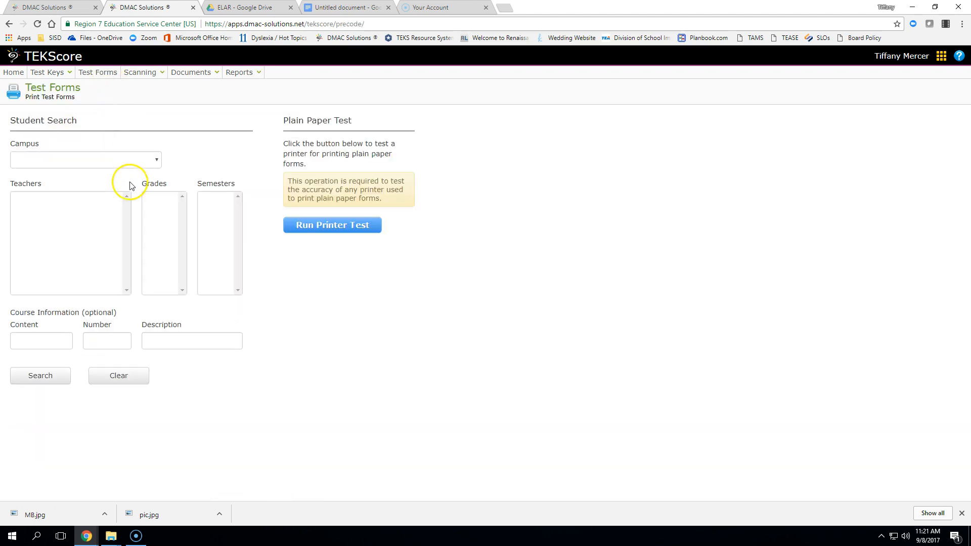
left_click(124, 161)
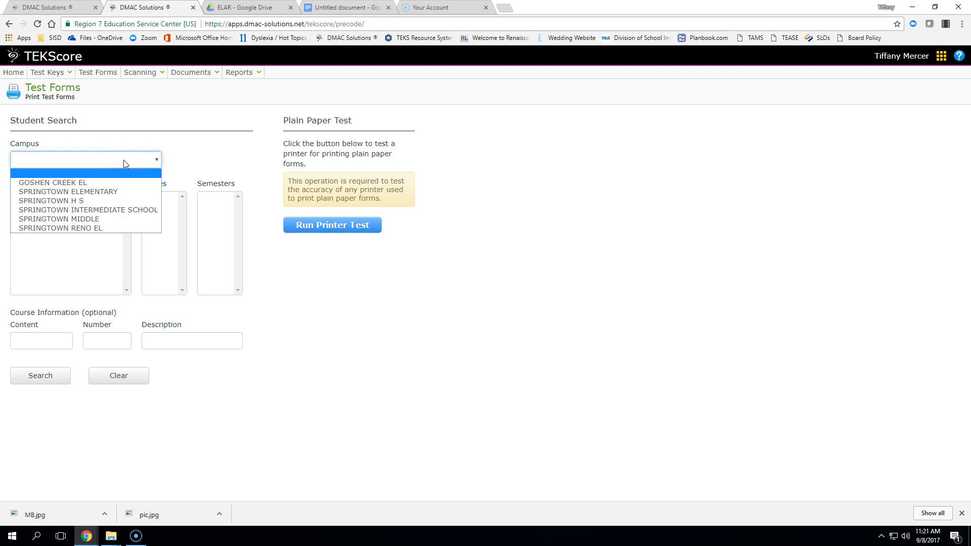
left_click(127, 209)
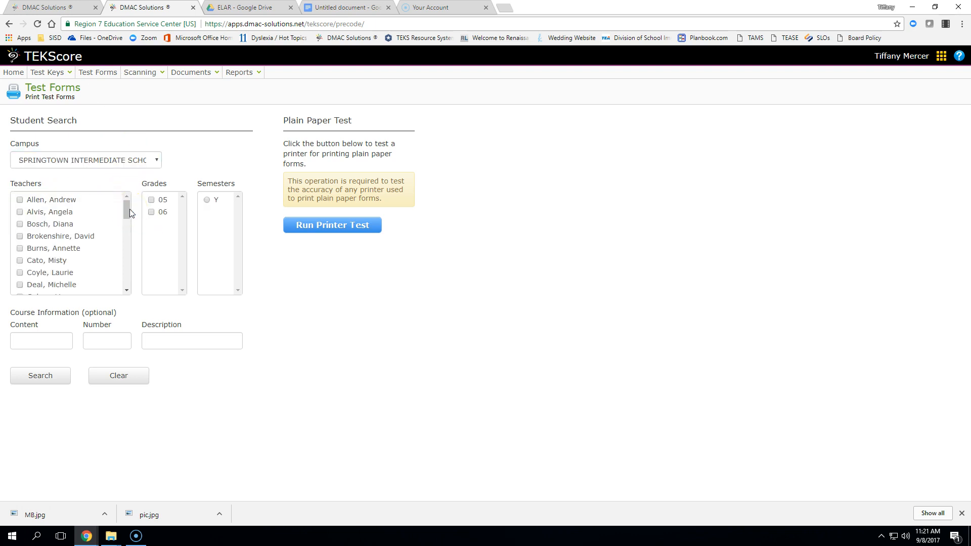
left_click_drag(128, 212, 125, 254)
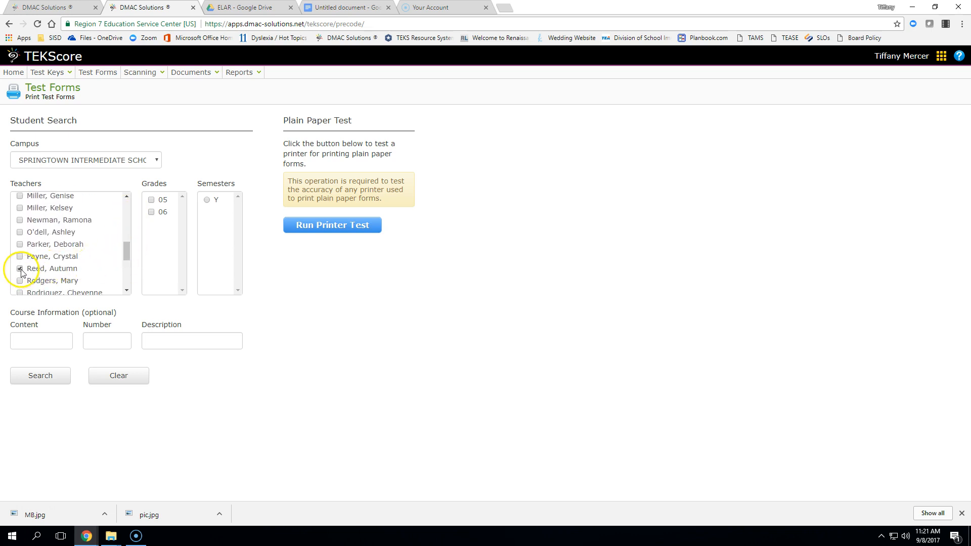
left_click(152, 201)
left_click(207, 199)
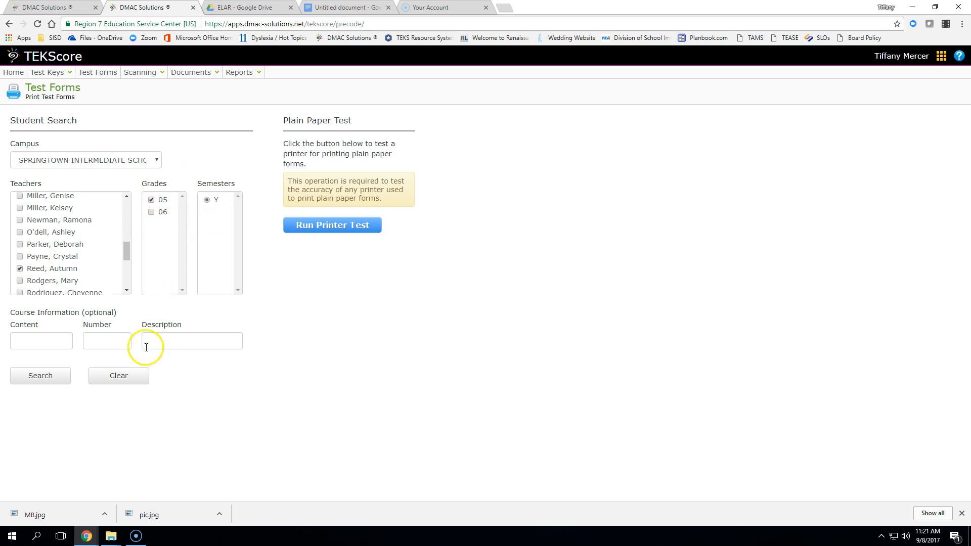
left_click(37, 376)
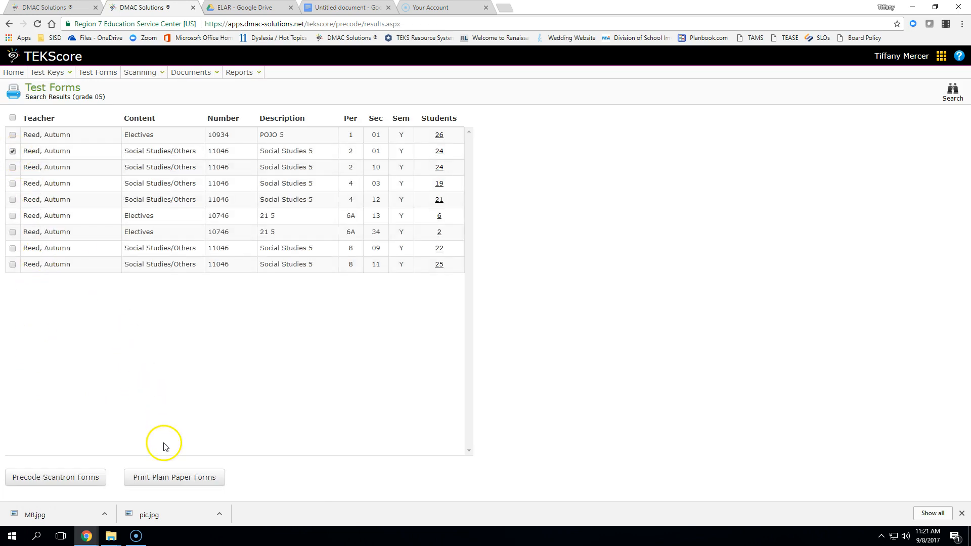
- Generate plain paper forms for the period 2, section 01 Social Studies 5 class using test key SS.05.501.E, and view the resulting sheets
left_click(168, 478)
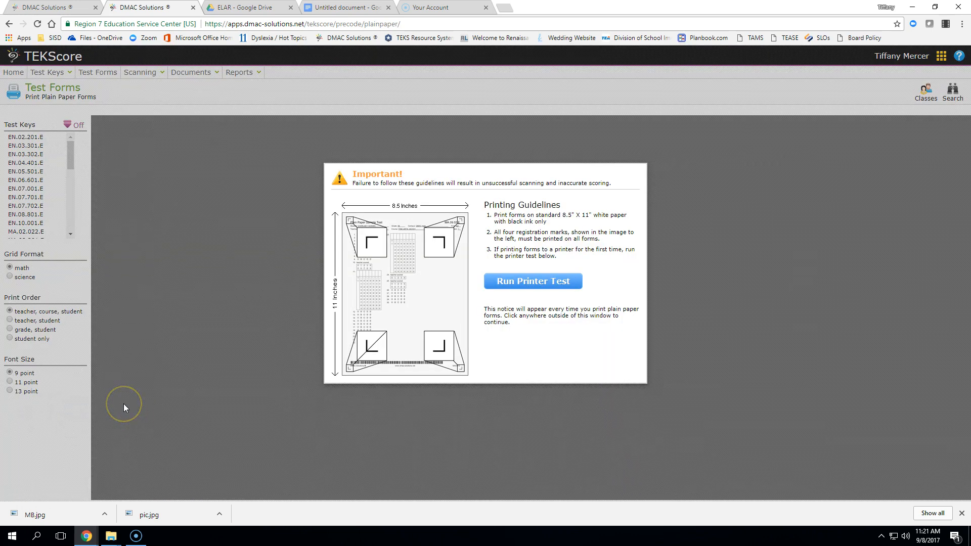
left_click(686, 196)
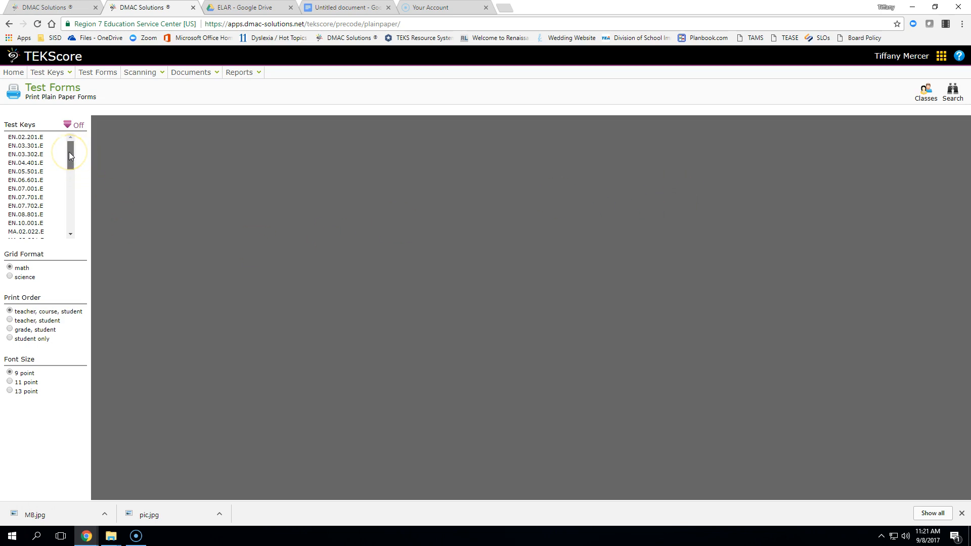
left_click_drag(68, 151, 70, 199)
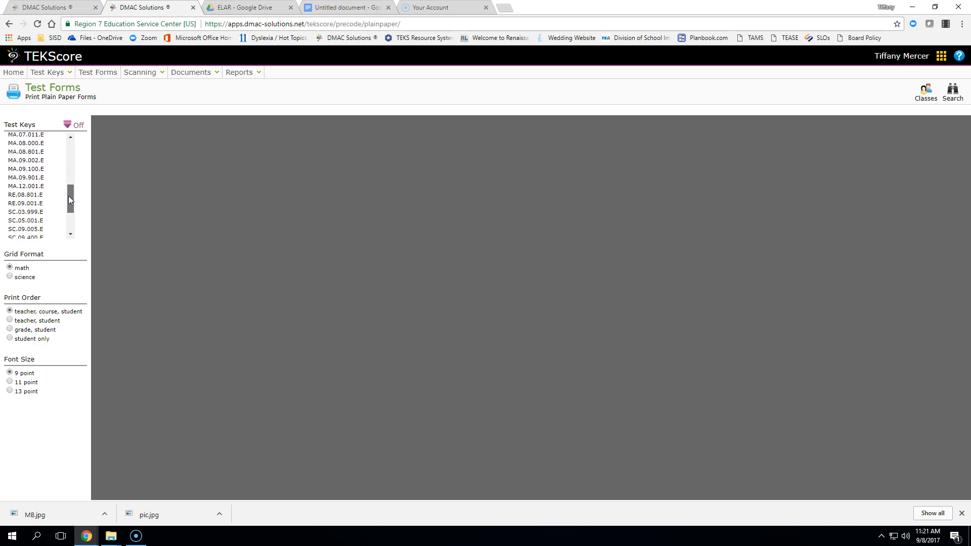
left_click_drag(69, 196, 63, 212)
left_click(37, 224)
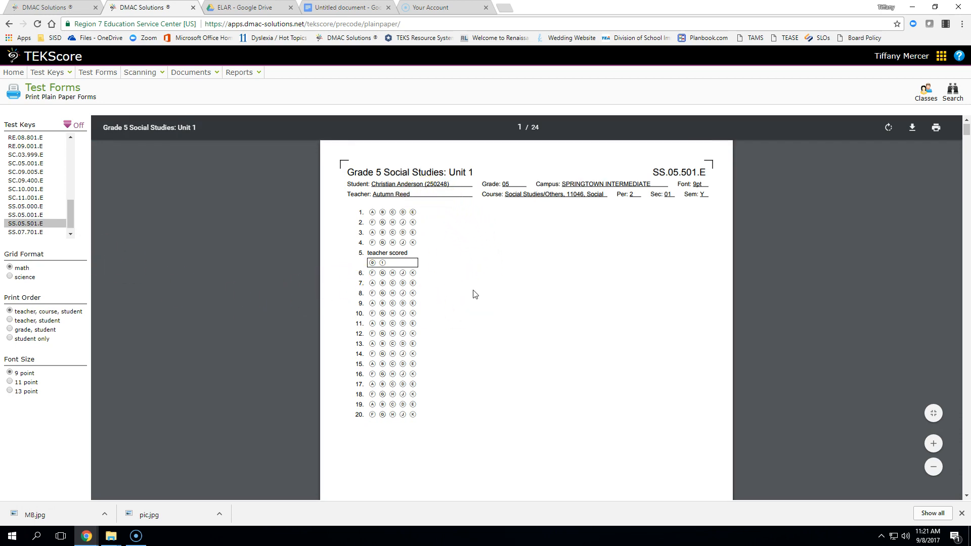
scroll(474, 293, "down", 1)
scroll(474, 293, "up", 1)
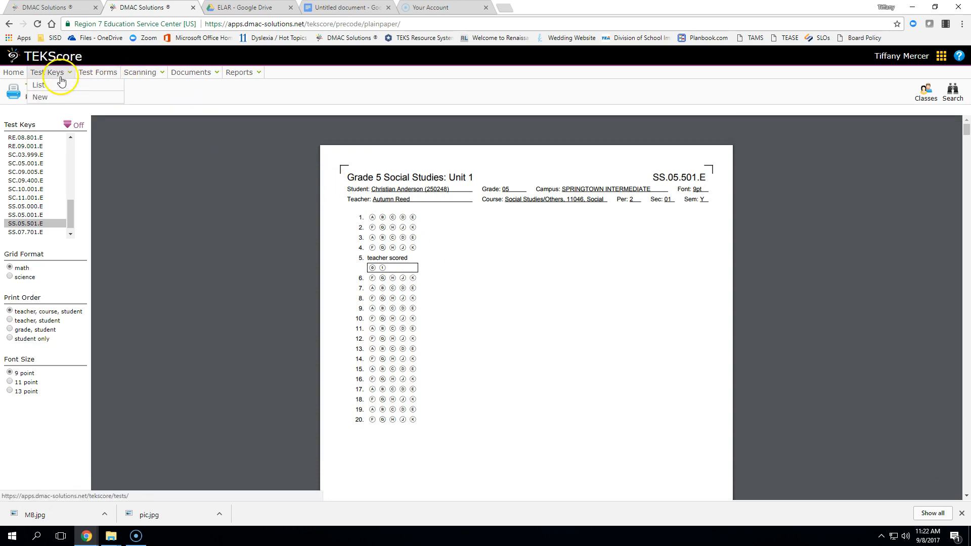
- Filter the test keys to English Language Arts, grade 03, and enable online student responses for EN.03.302.E
left_click(60, 82)
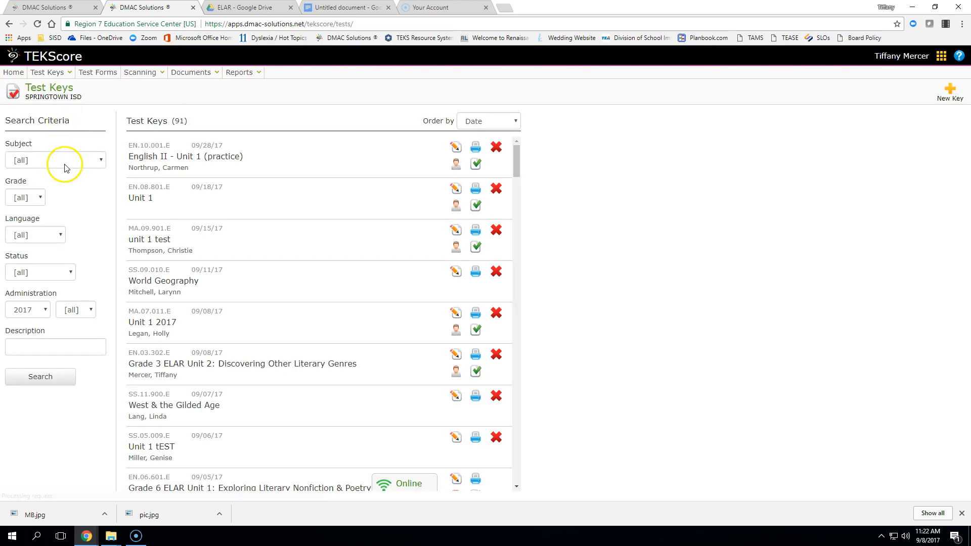
left_click(55, 161)
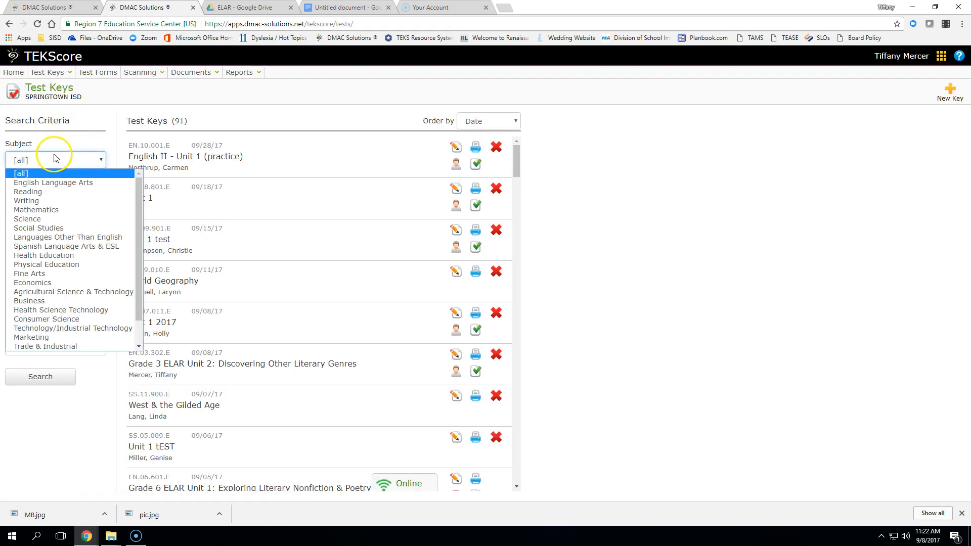
left_click(72, 183)
left_click(40, 198)
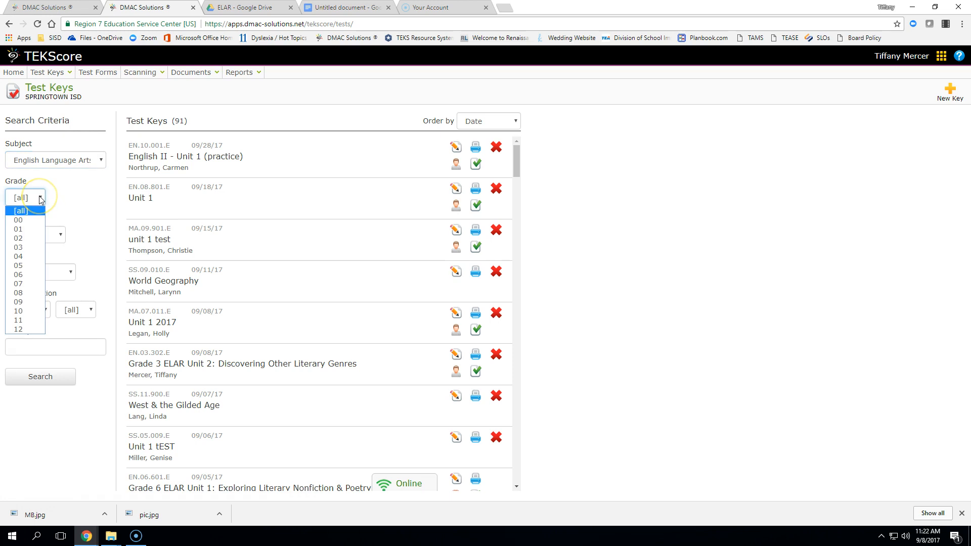
left_click(33, 248)
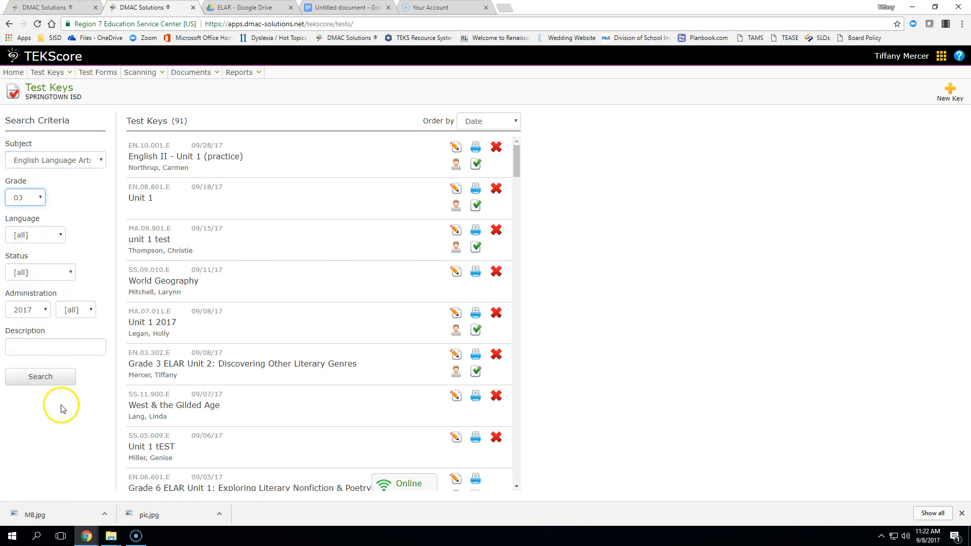
left_click(56, 383)
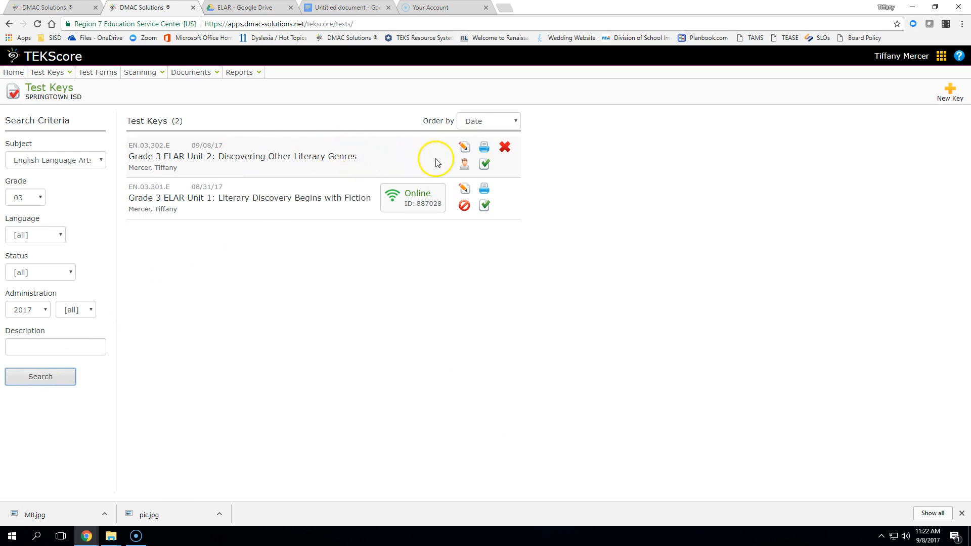
left_click(469, 166)
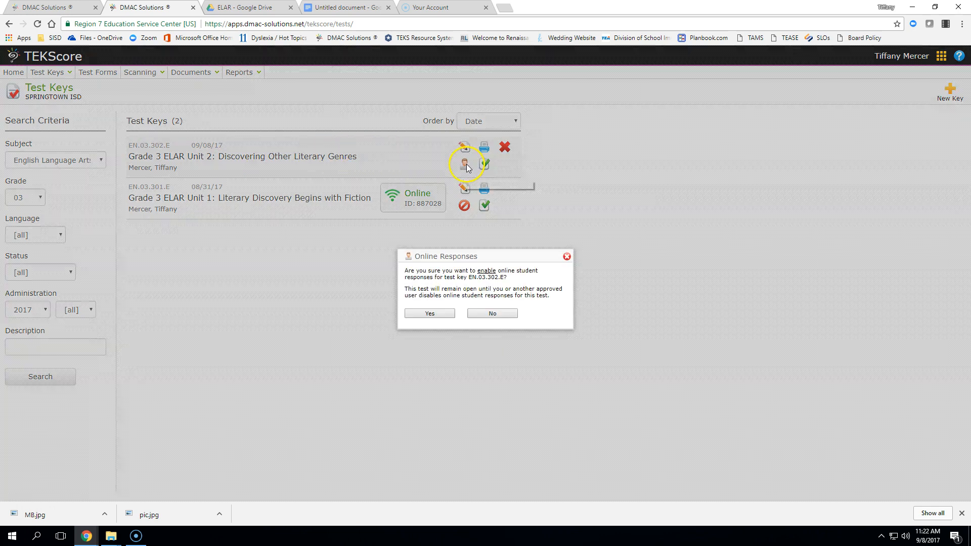
left_click(429, 312)
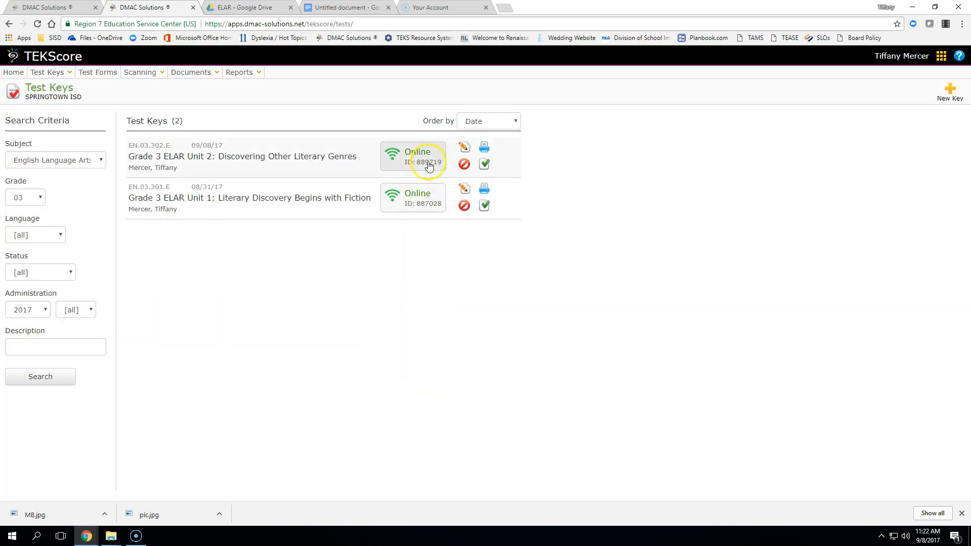